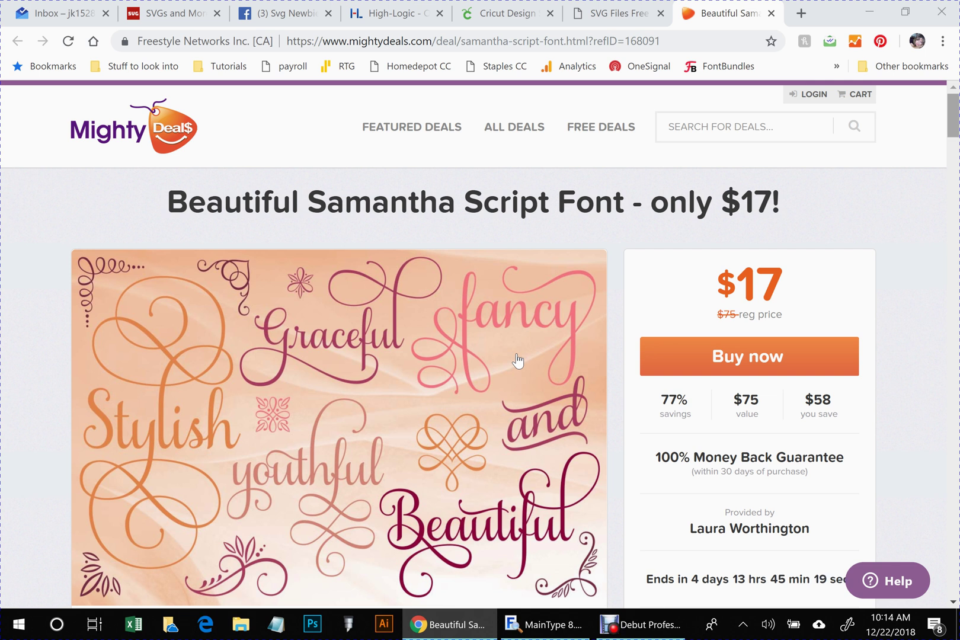
# - Examine the Samantha Script font deal page and its list of purchase options, leaving the selection unchosen
pyautogui.scroll(-2, 518, 360)
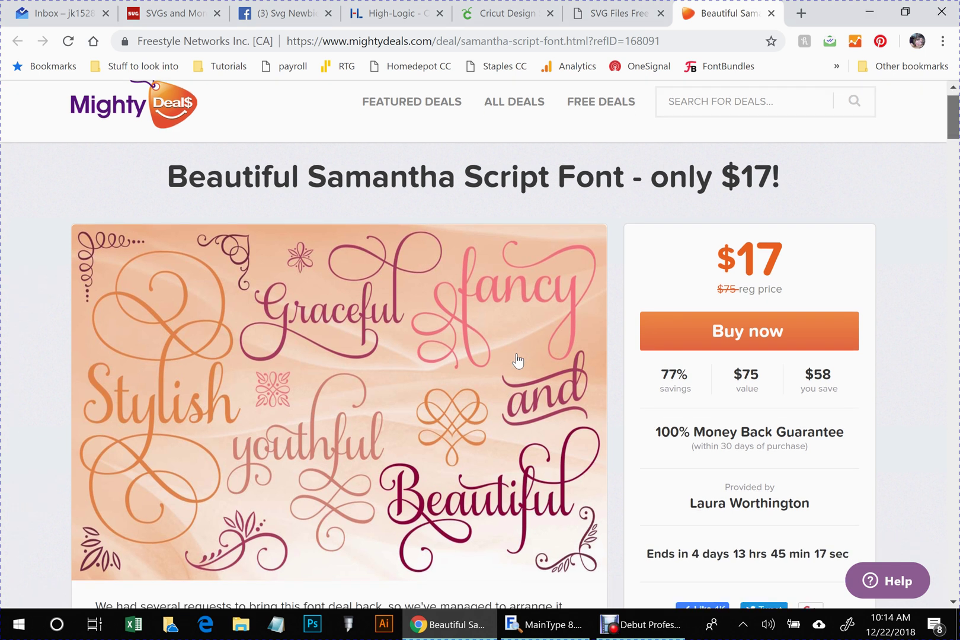
pyautogui.scroll(-2, 517, 360)
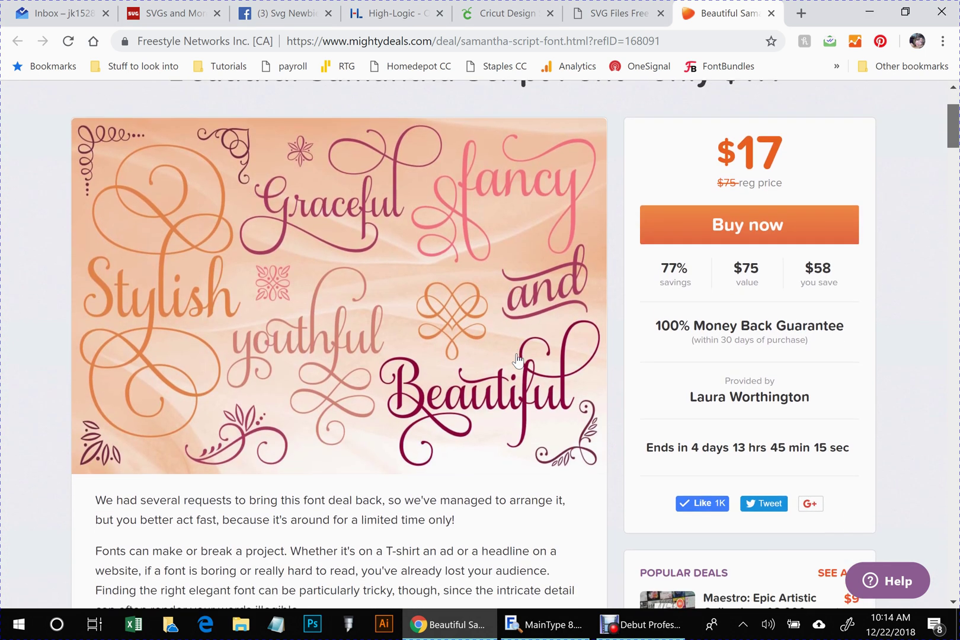
pyautogui.scroll(4, 518, 359)
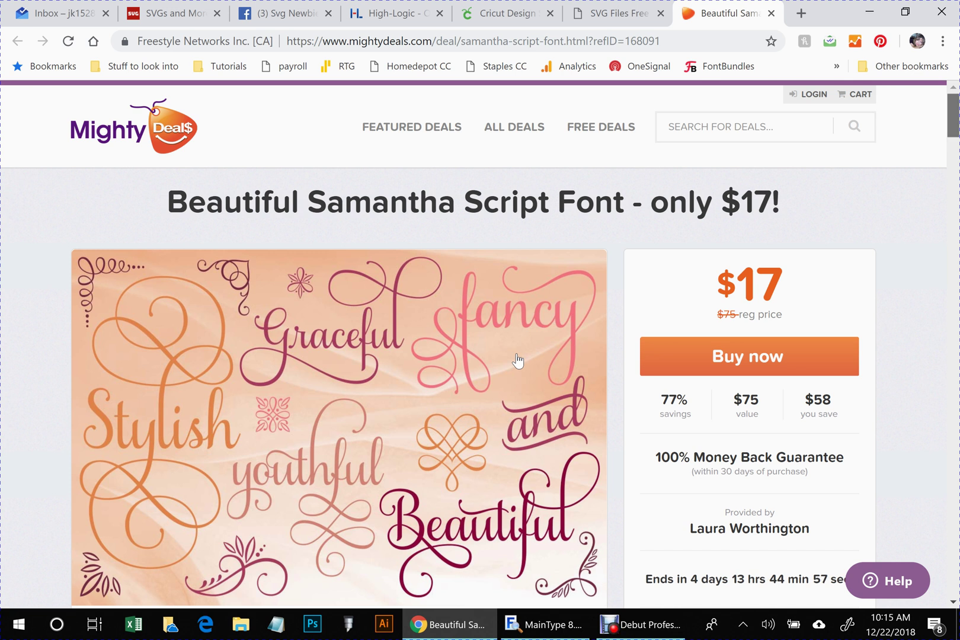
pyautogui.scroll(-1, 517, 360)
pyautogui.click(517, 359)
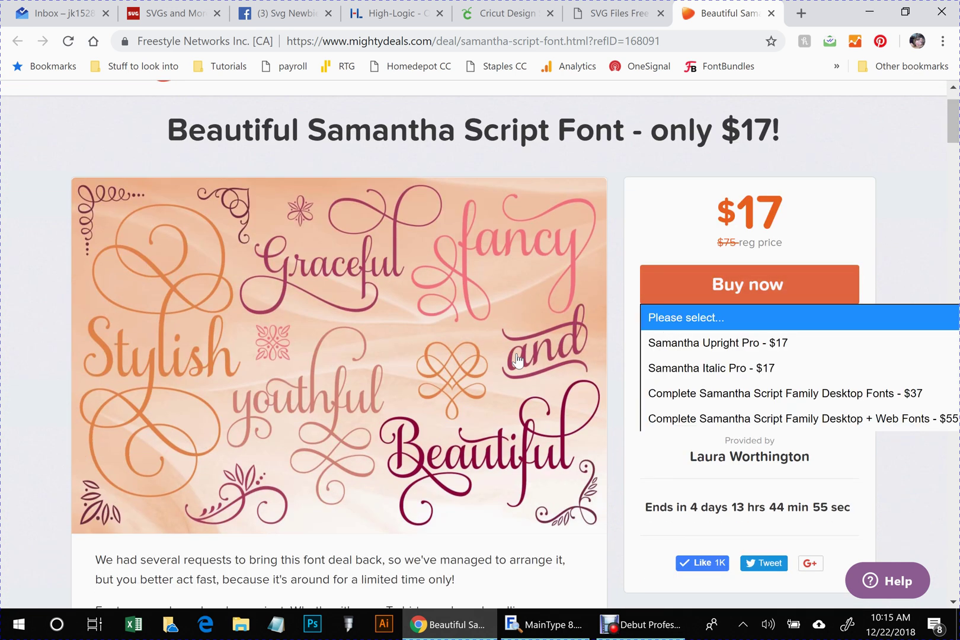
pyautogui.press('Down')
pyautogui.press('Down')
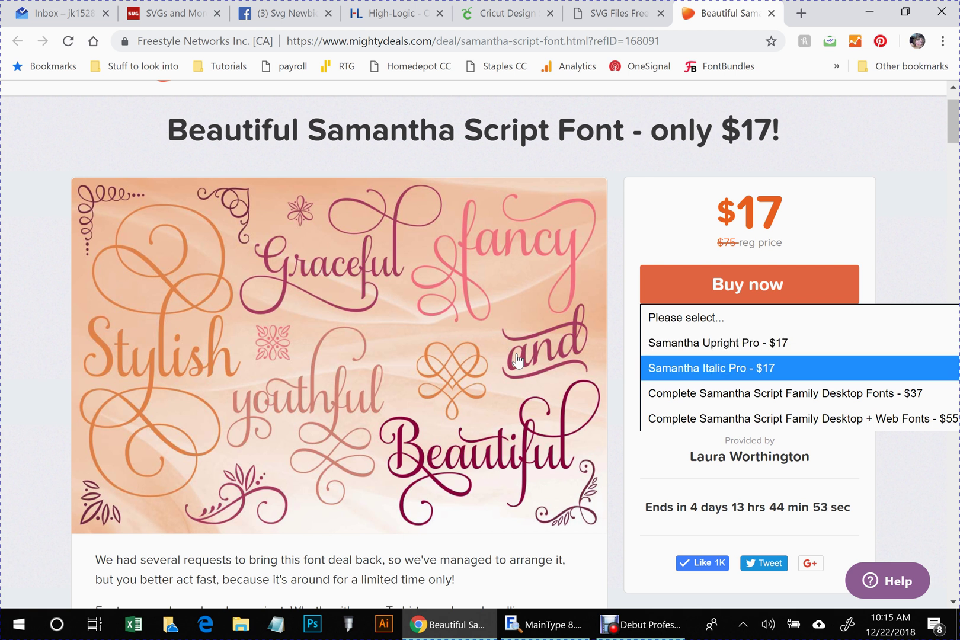
pyautogui.press('Down')
pyautogui.press('Down')
pyautogui.press('Up')
pyautogui.press('Up')
pyautogui.press('Up')
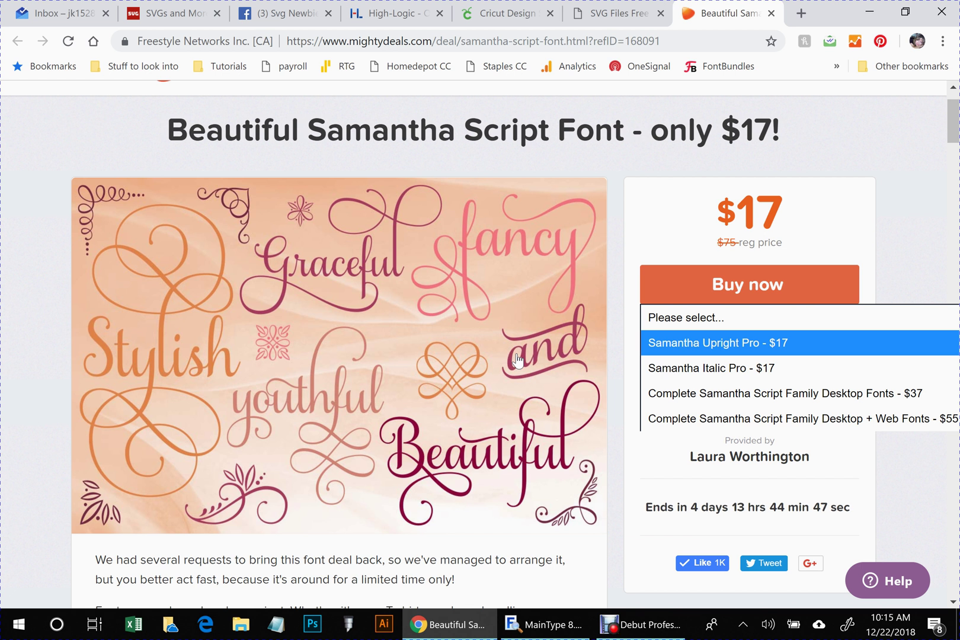
pyautogui.press('Up')
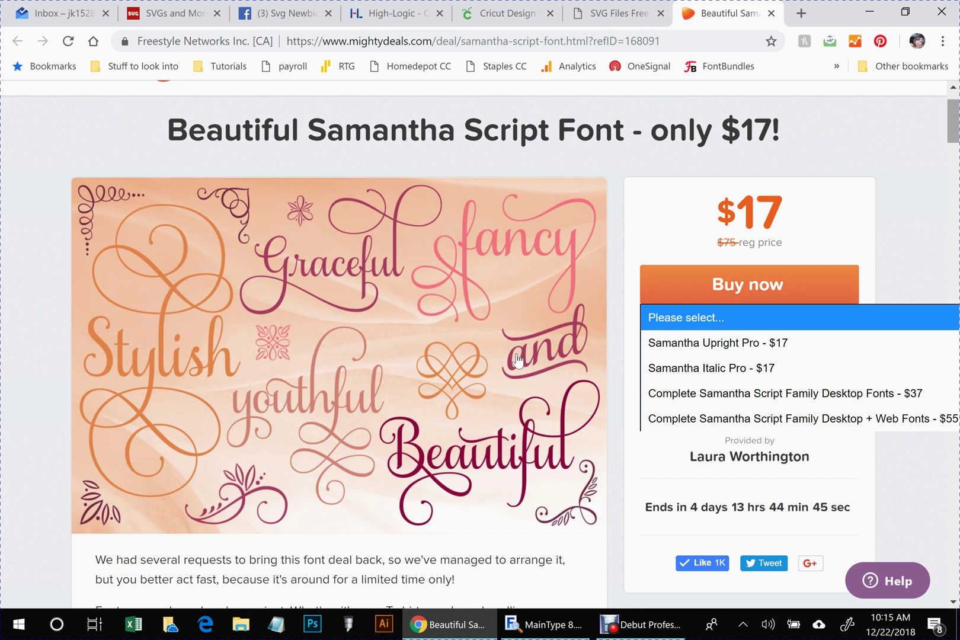
pyautogui.click(516, 356)
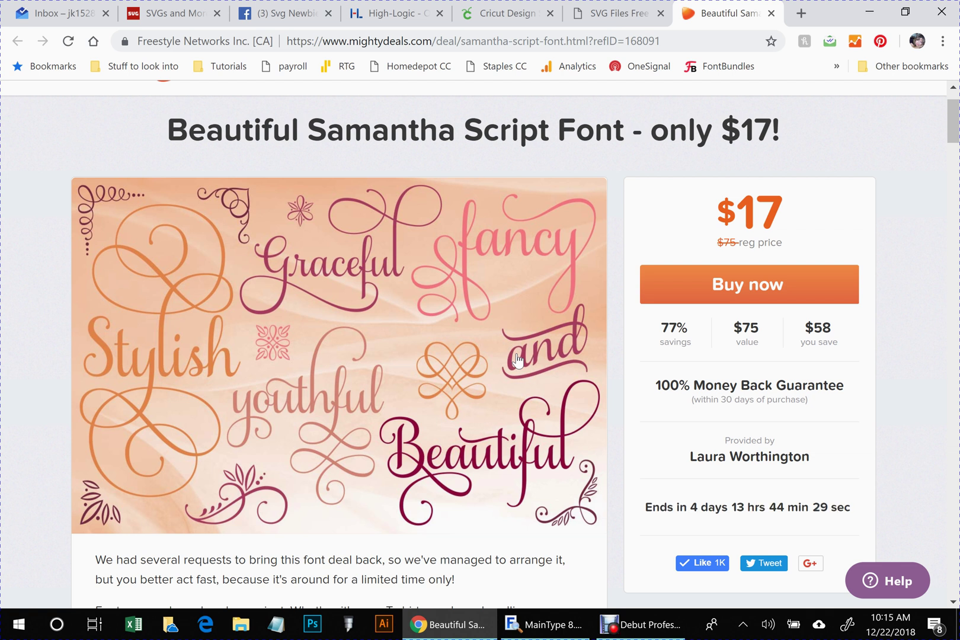
# - Request the 64-bit MainType installer from the High-Logic site through instant access, then cancel saving the file
pyautogui.hotkey('ctrl', '4')
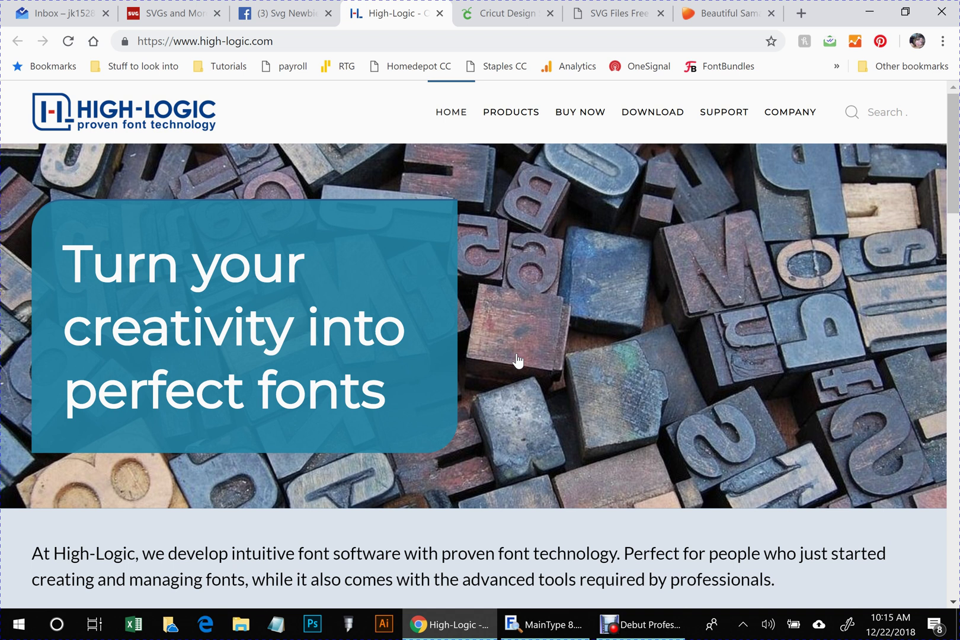
pyautogui.click(653, 112)
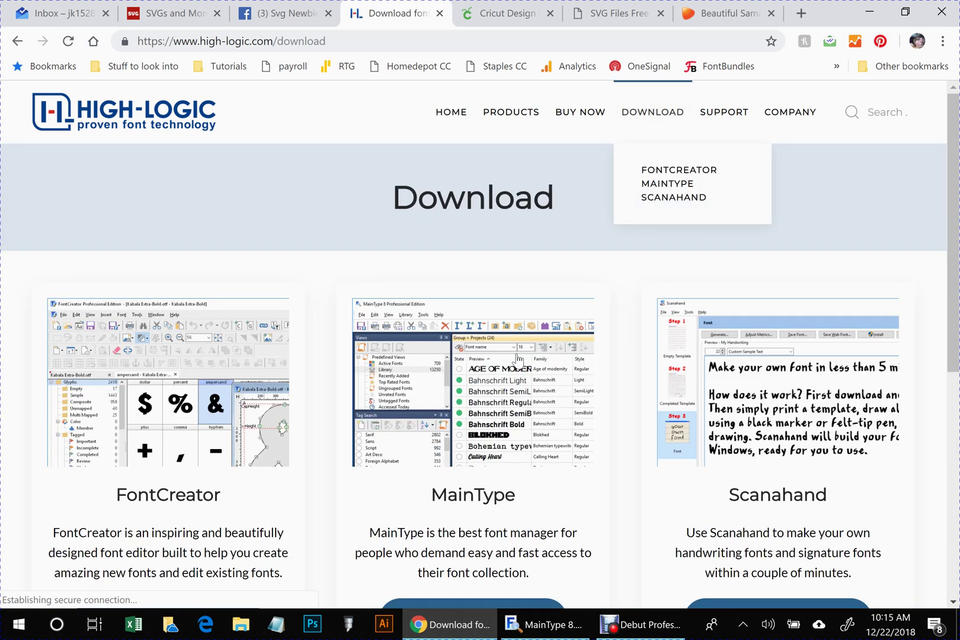
pyautogui.scroll(-2, 518, 359)
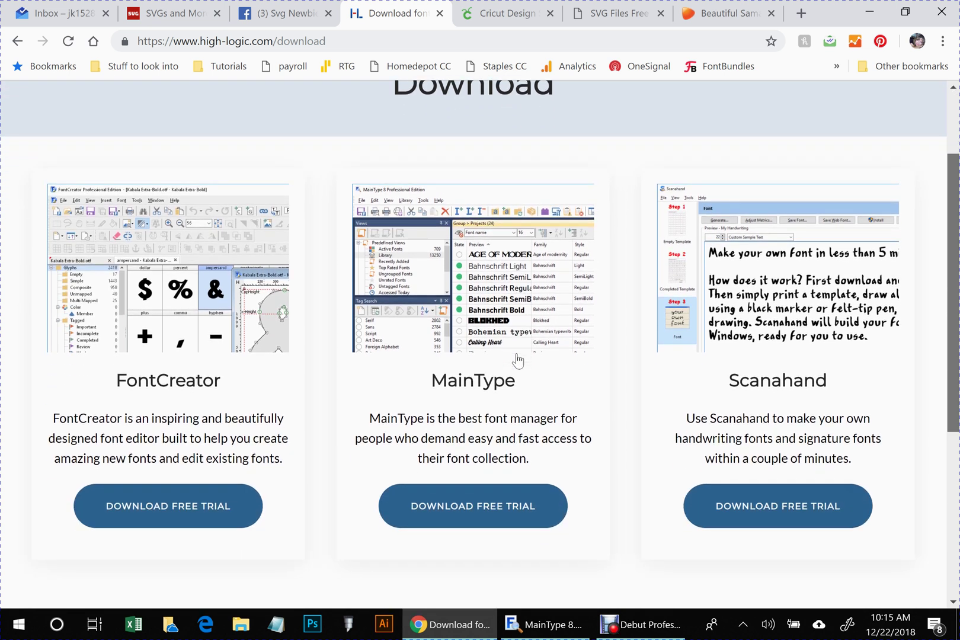
pyautogui.scroll(-1, 518, 360)
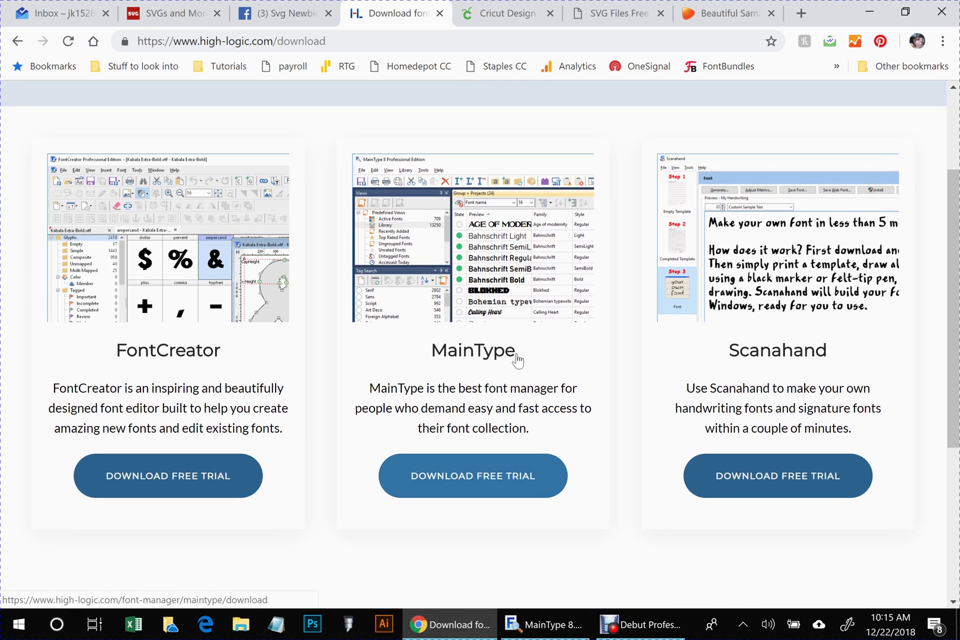
pyautogui.click(518, 359)
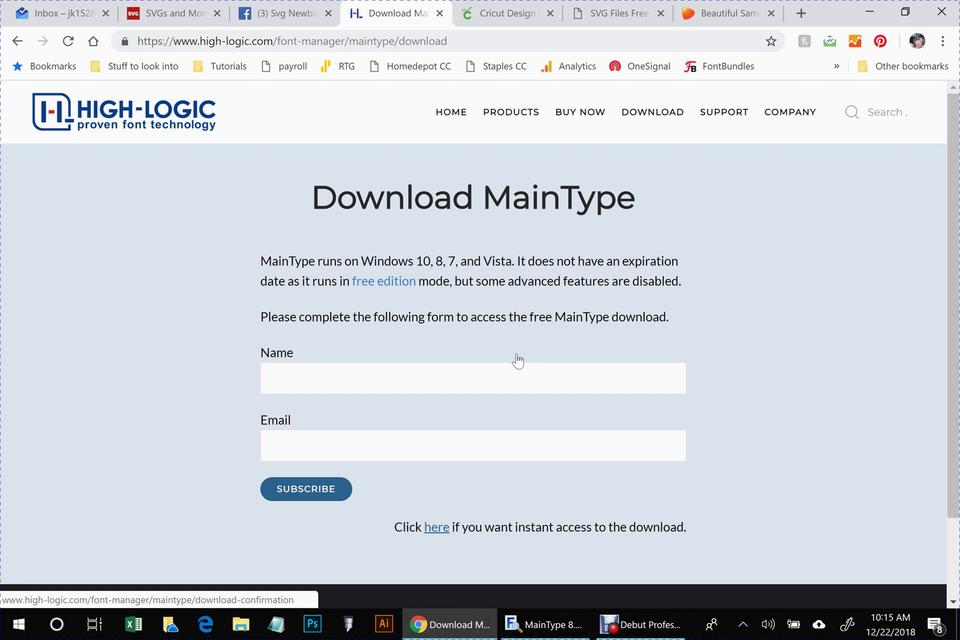
pyautogui.click(437, 527)
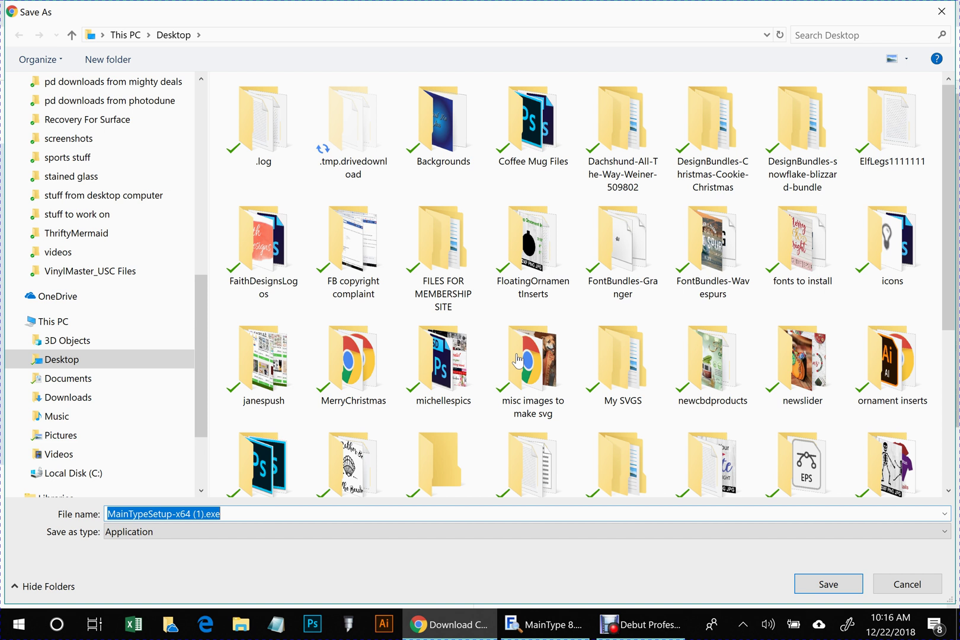
pyautogui.click(906, 584)
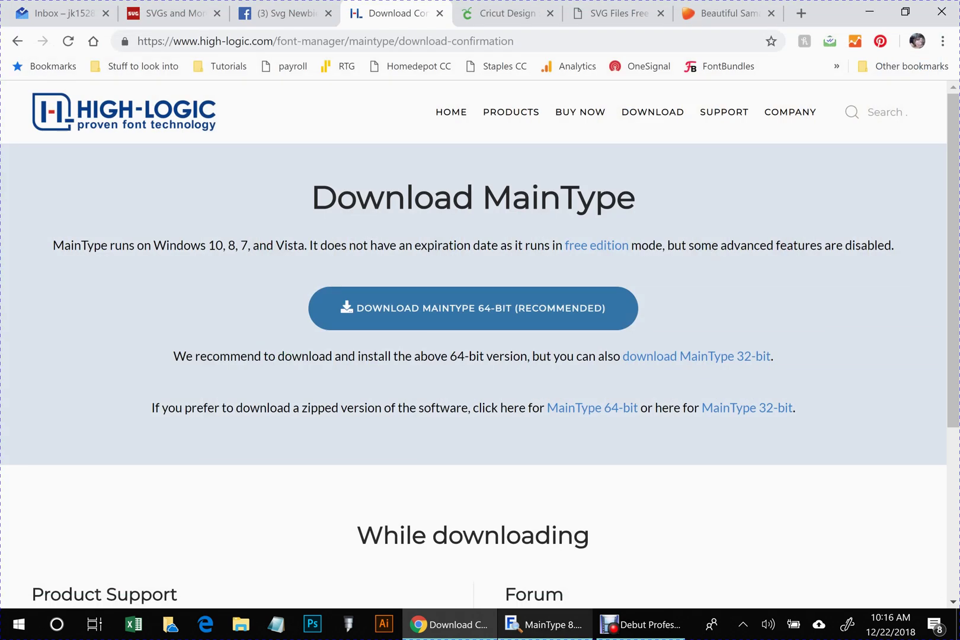
# - Switch to MainType and select the regular style of the Samantha Upright font among the active fonts
pyautogui.hotkey('alt', 'Tab')
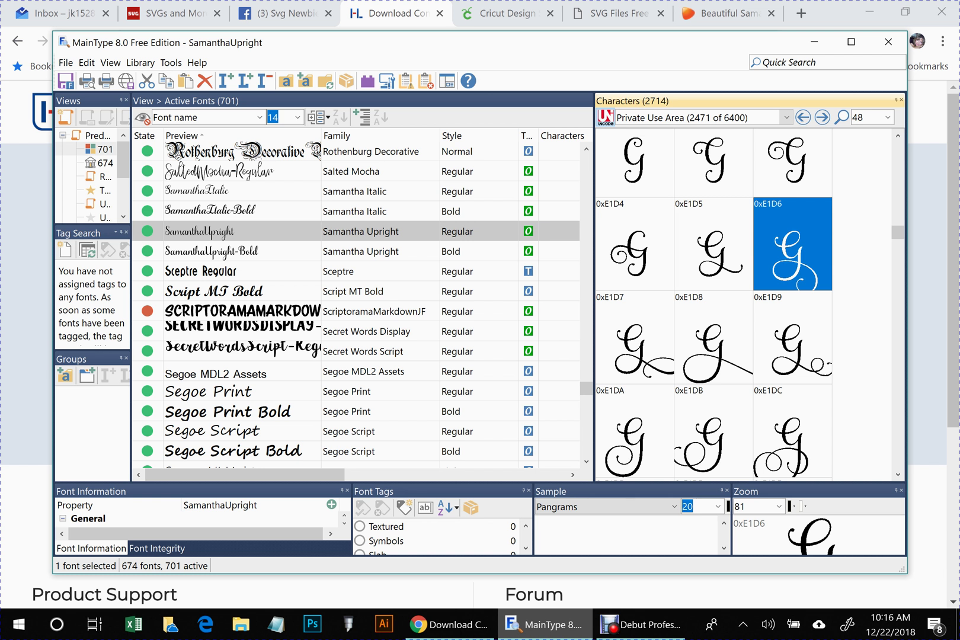
pyautogui.click(594, 327)
pyautogui.scroll(5, 596, 336)
pyautogui.scroll(5, 595, 337)
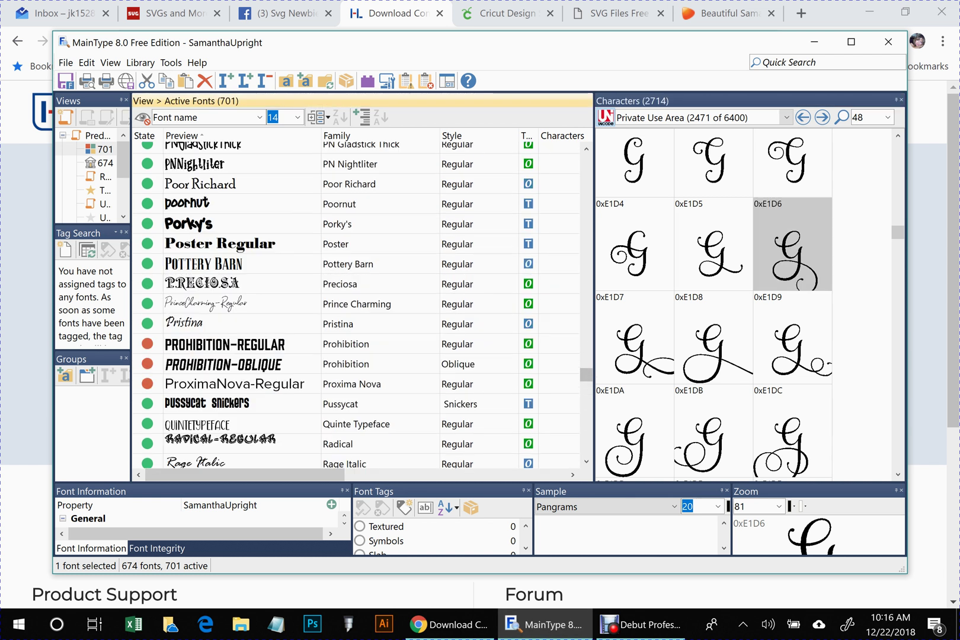
pyautogui.moveTo(585, 374)
pyautogui.mouseDown()
pyautogui.moveTo(586, 161)
pyautogui.moveTo(586, 388)
pyautogui.mouseUp()
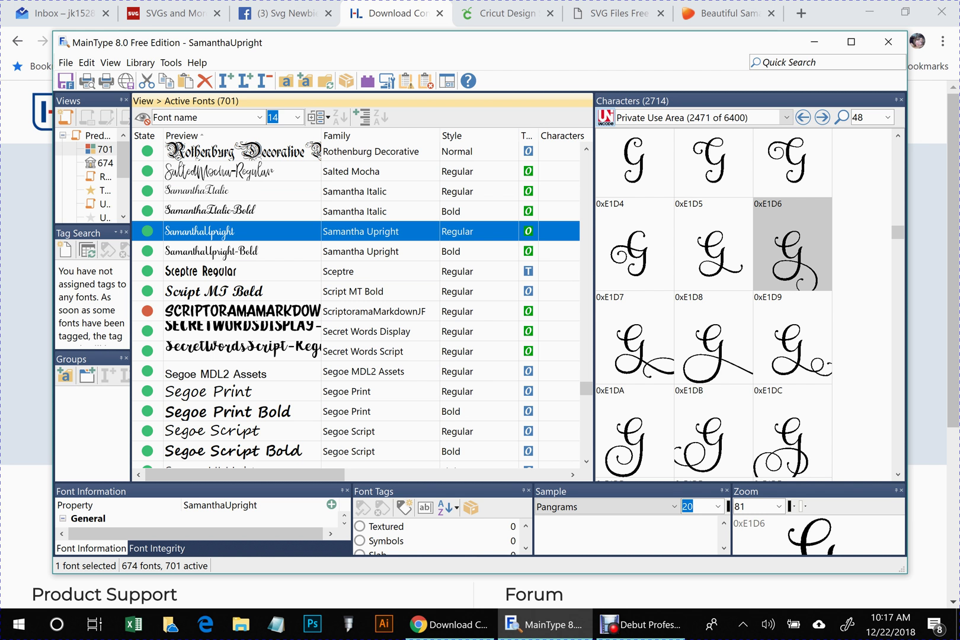
pyautogui.press('Down')
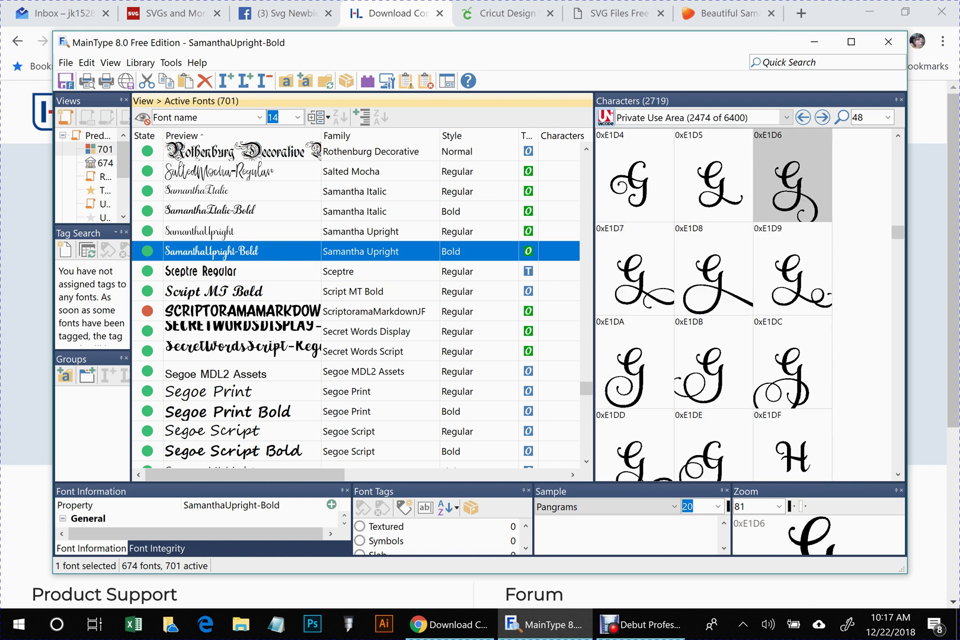
pyautogui.press('Up')
# - Set the character display size to 16 and browse Samantha Upright's alternate glyphs in the Private Use Area
pyautogui.moveTo(898, 233); pyautogui.dragTo(898, 164)
pyautogui.click(888, 118)
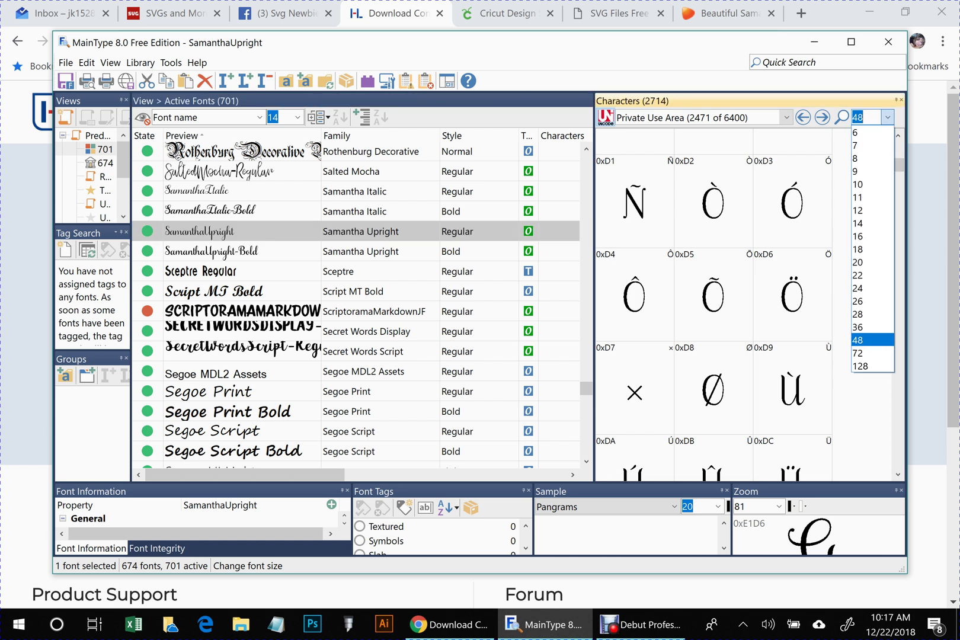
pyautogui.click(857, 236)
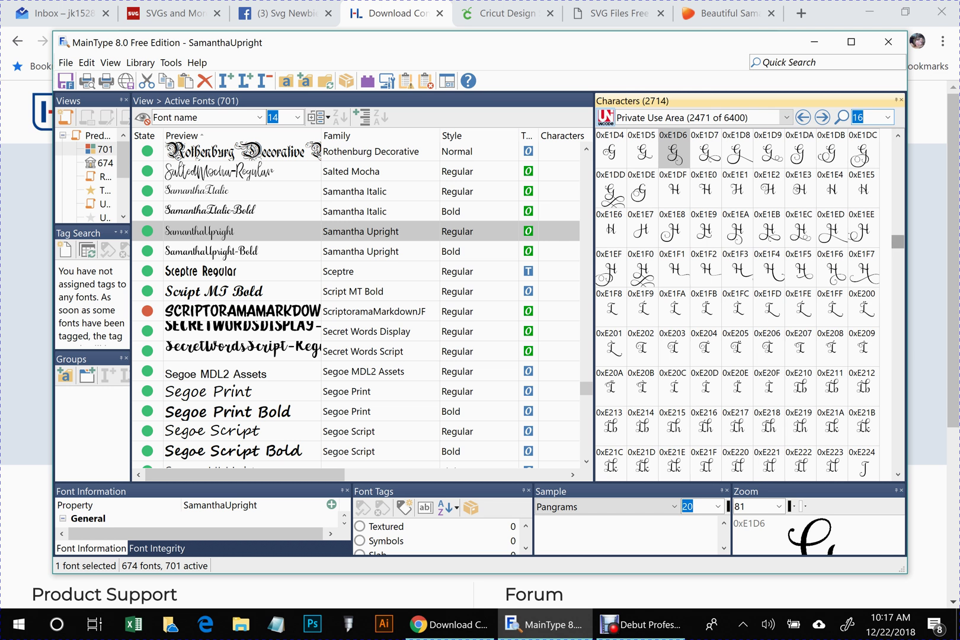
pyautogui.moveTo(897, 241); pyautogui.dragTo(898, 269)
pyautogui.scroll(-1, 747, 302)
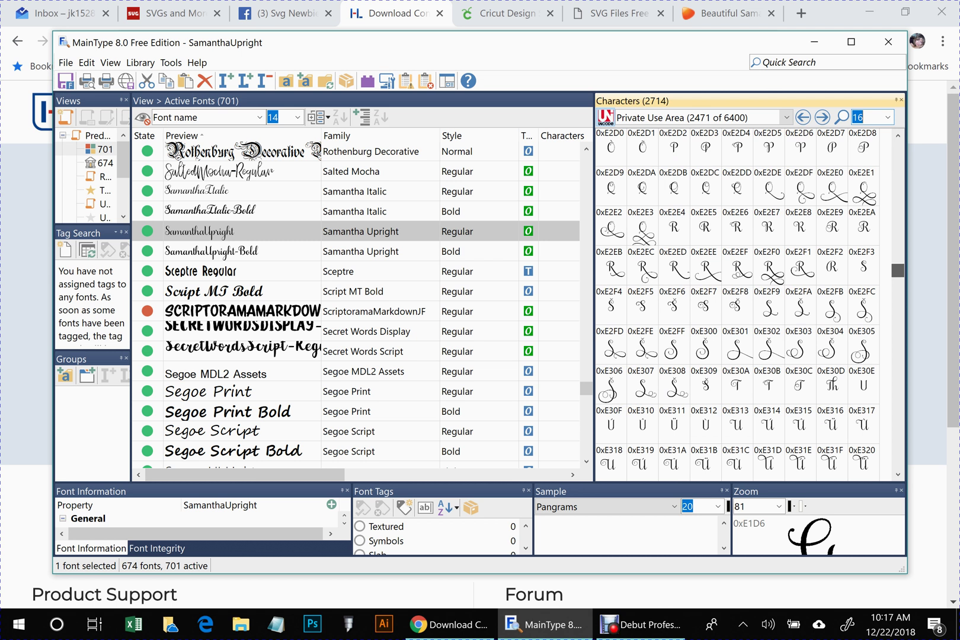
pyautogui.scroll(-3, 747, 302)
pyautogui.scroll(-4, 747, 302)
pyautogui.scroll(-4, 747, 302)
pyautogui.moveTo(898, 290); pyautogui.dragTo(898, 289)
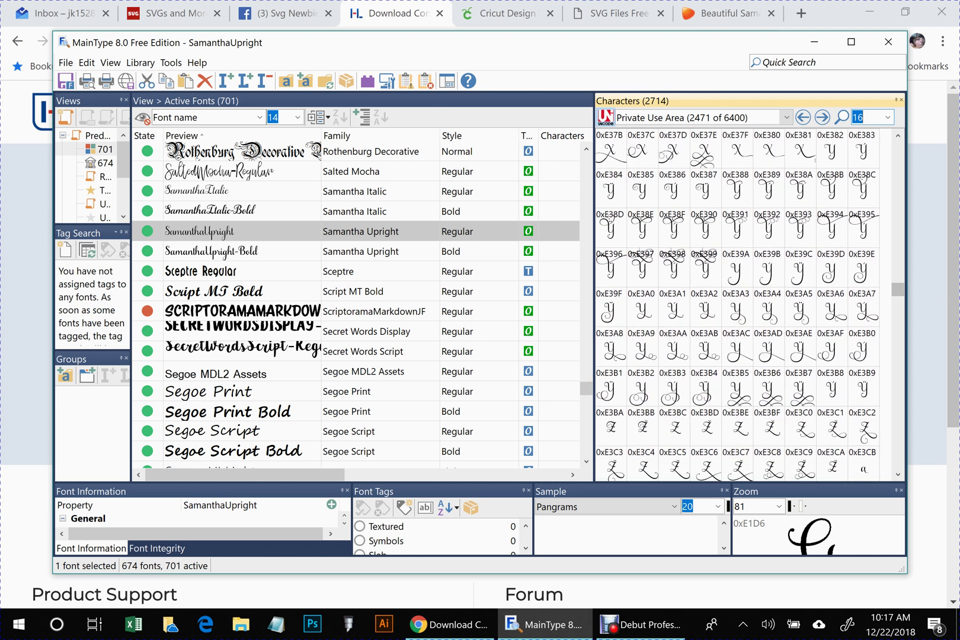
# - Switch to Cricut Design Space, start a new project and add a text box set to the Samantha Upright font
pyautogui.click(508, 13)
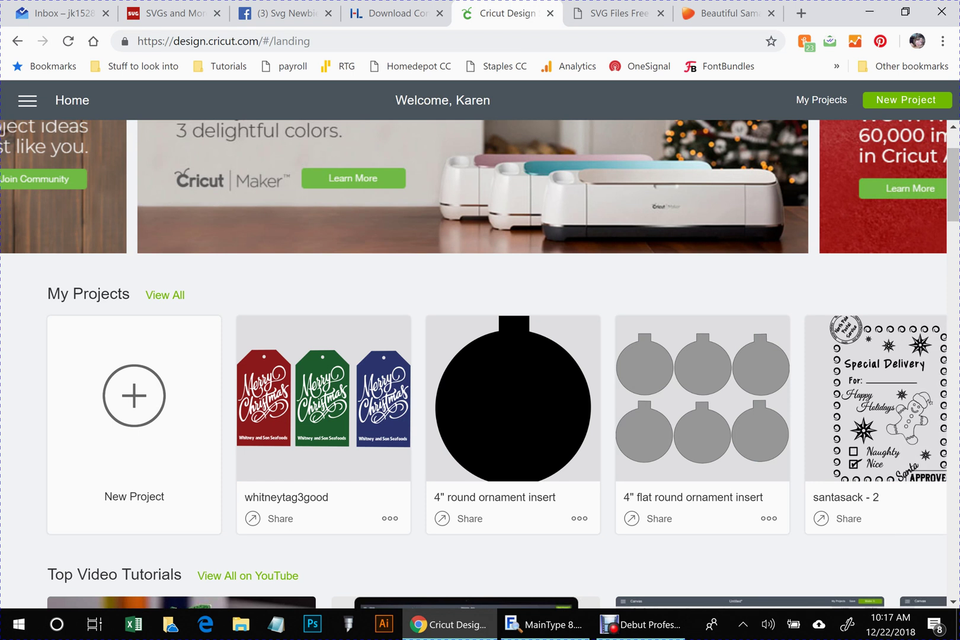
pyautogui.click(134, 396)
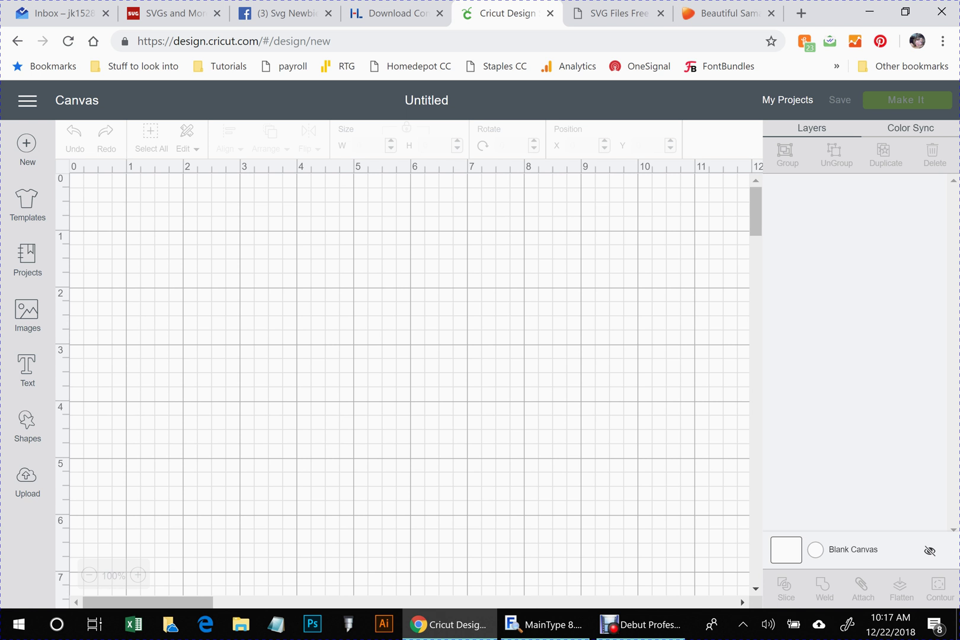
pyautogui.click(26, 367)
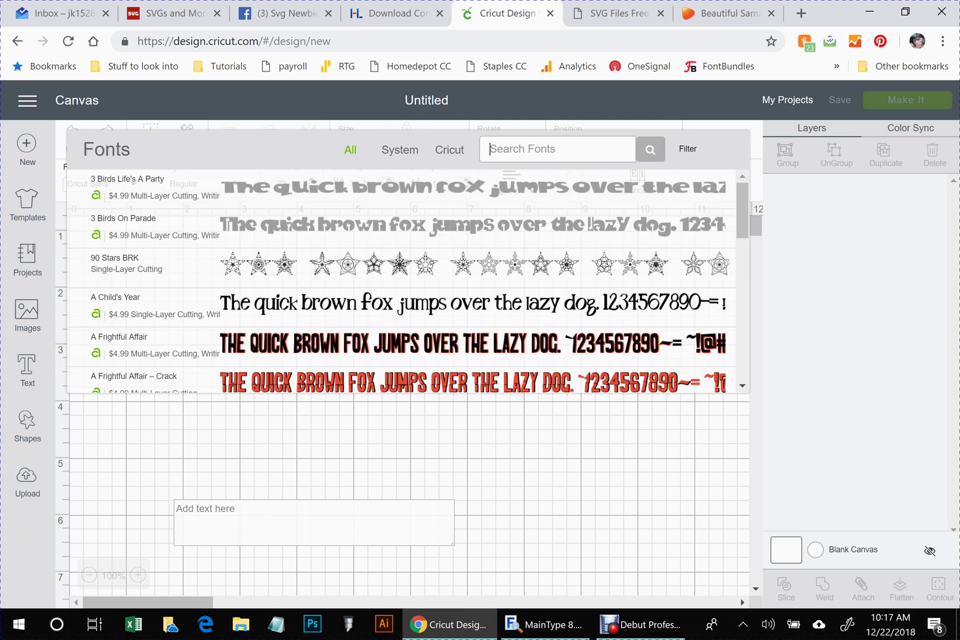
pyautogui.write('samanth')
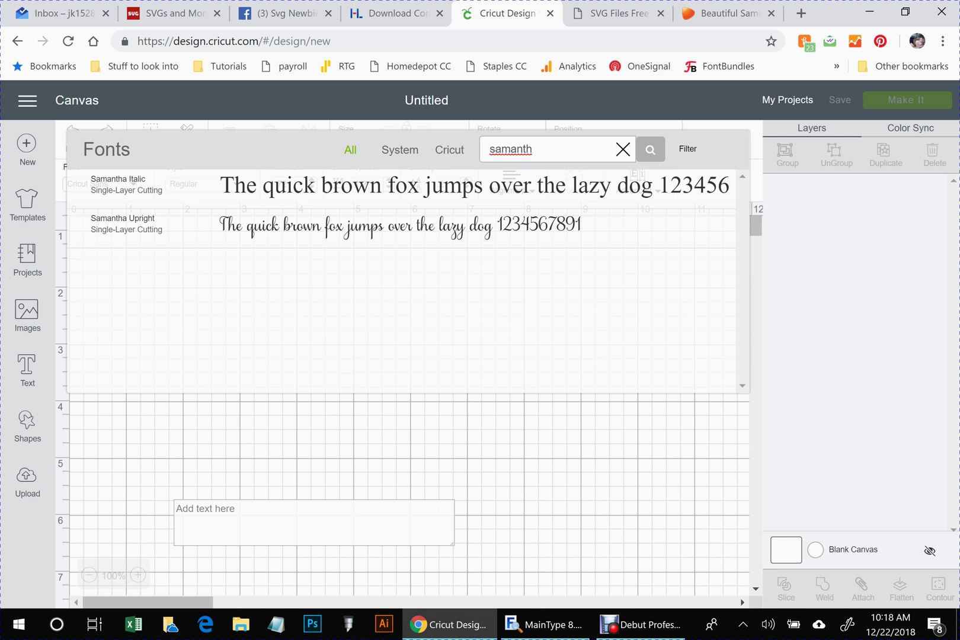
pyautogui.click(127, 224)
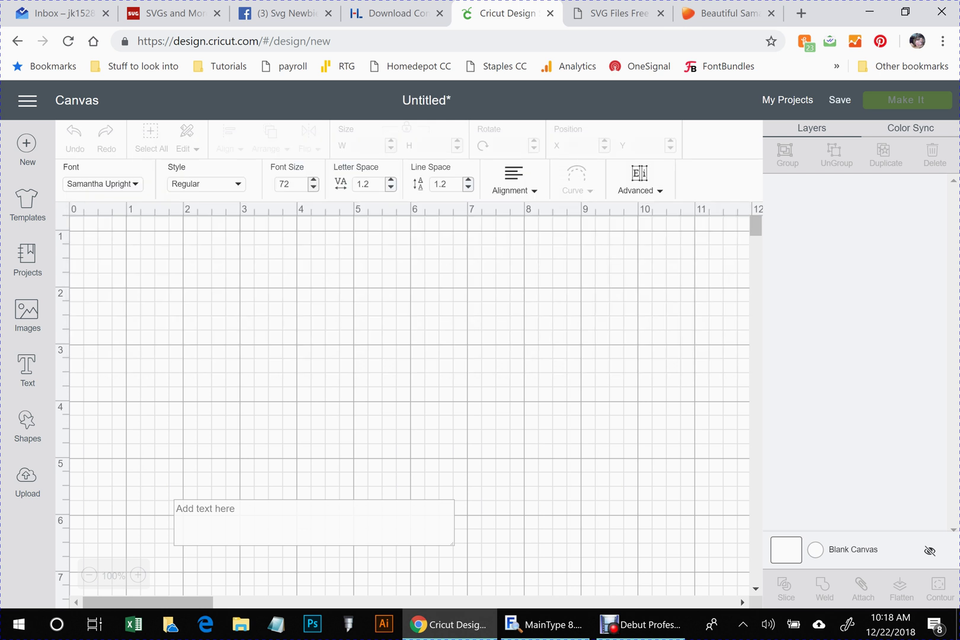
# - Enter "Samantha" as the content of the new text box on the canvas
pyautogui.click(177, 508)
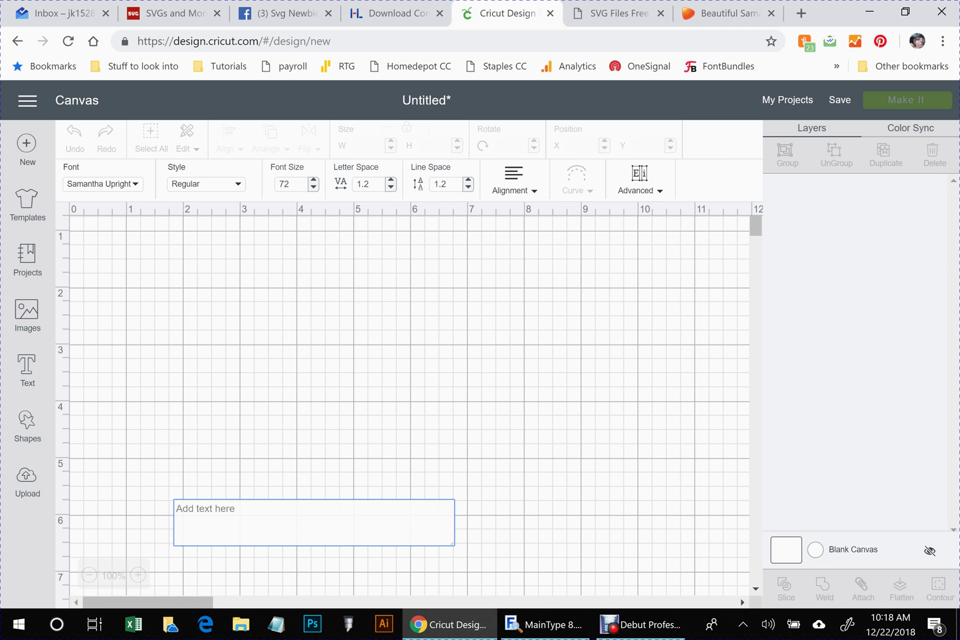
pyautogui.write('Sam')
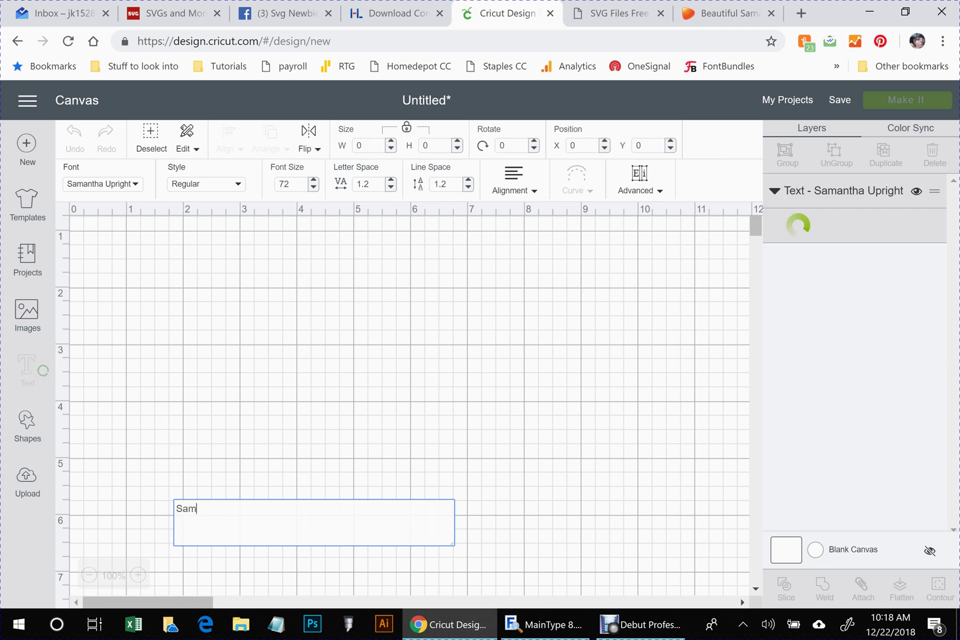
pyautogui.write('antha')
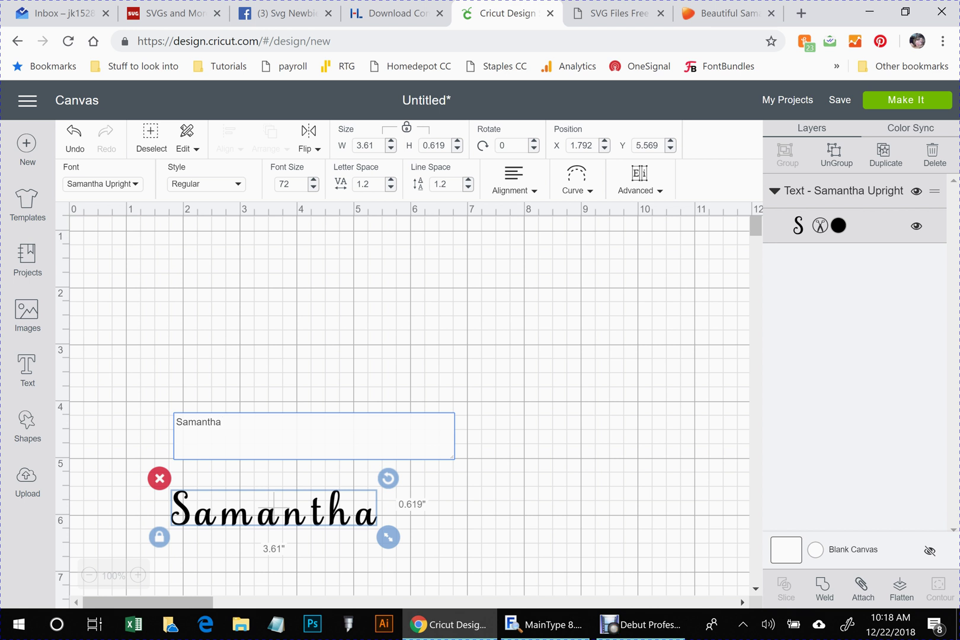
# - Switch to MainType and copy Samantha Upright's swash capital S glyph, 0xE305, to the clipboard
pyautogui.click(544, 624)
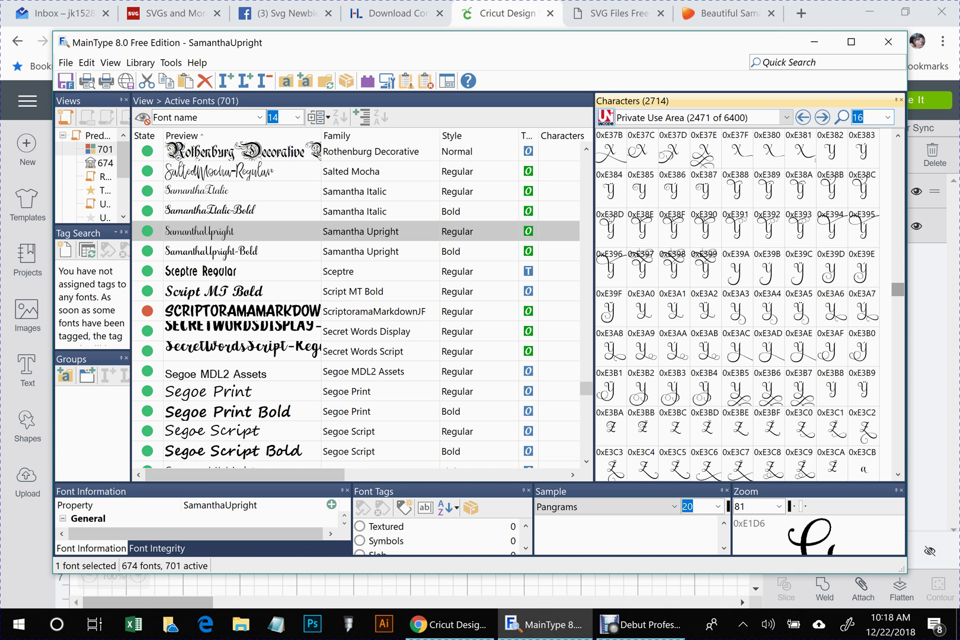
pyautogui.scroll(5, 750, 305)
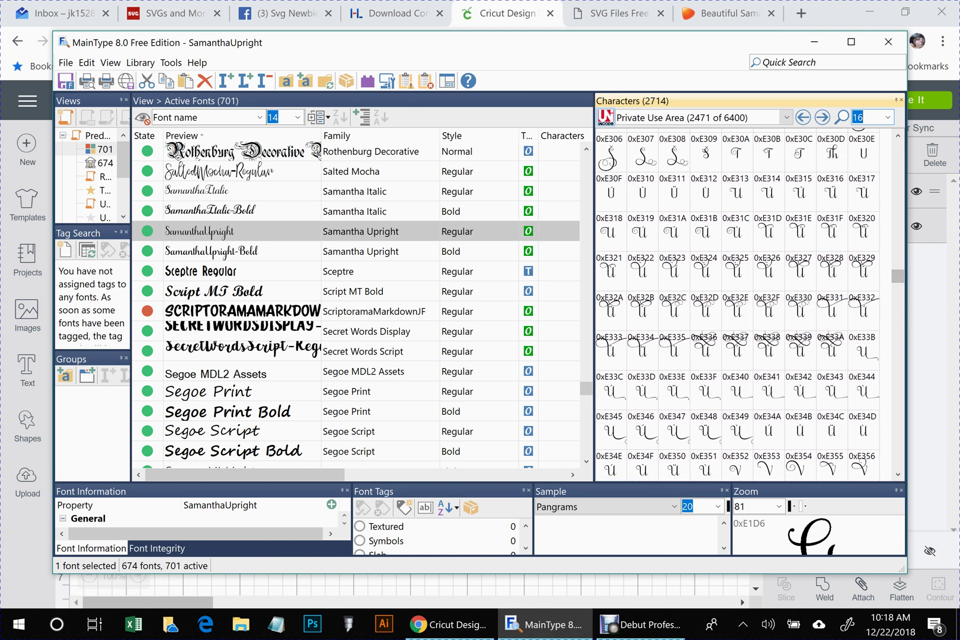
pyautogui.scroll(1, 750, 305)
pyautogui.scroll(1, 750, 305)
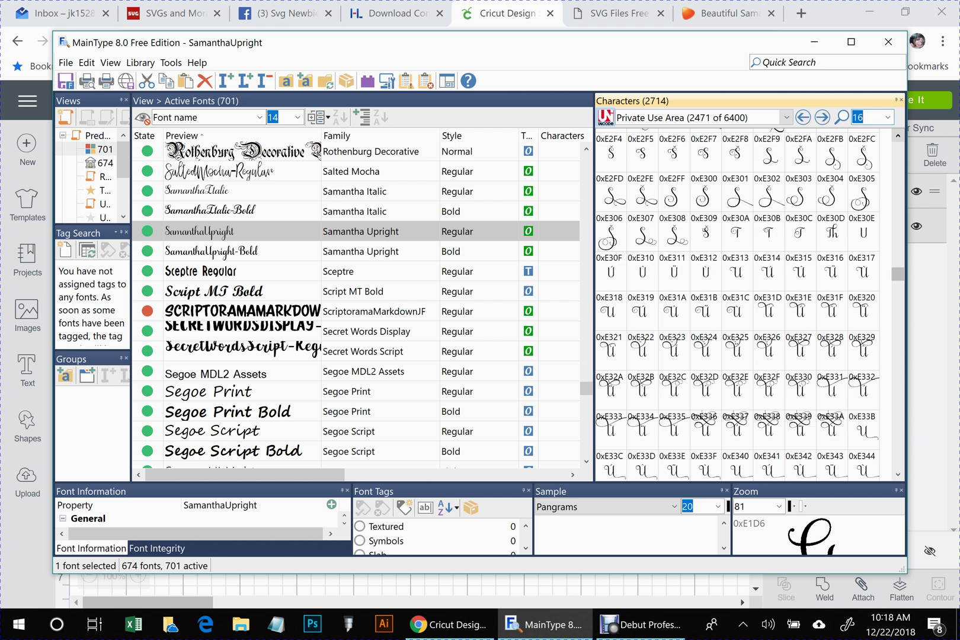
pyautogui.click(863, 191)
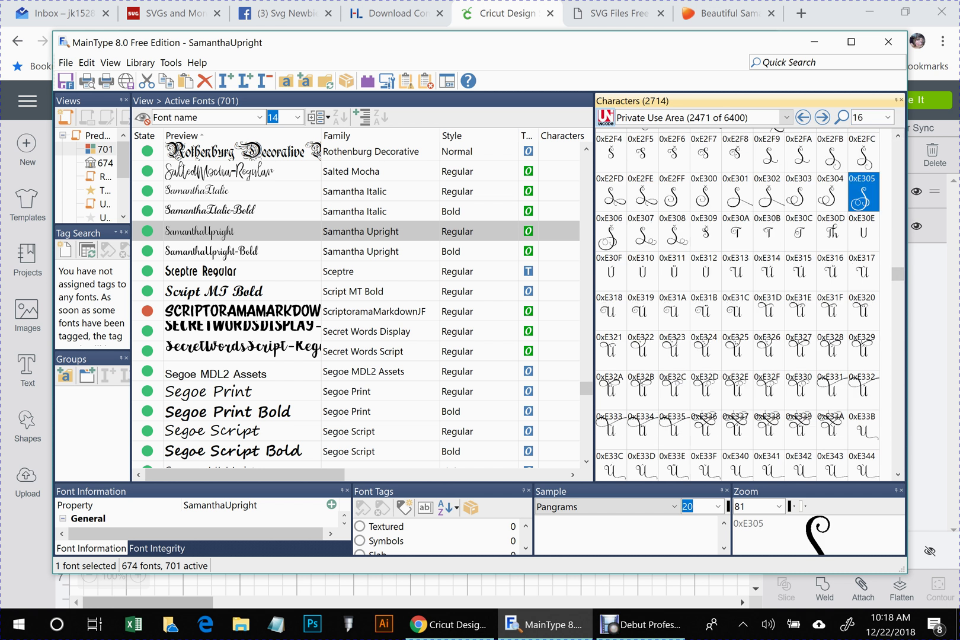
pyautogui.rightClick(861, 191)
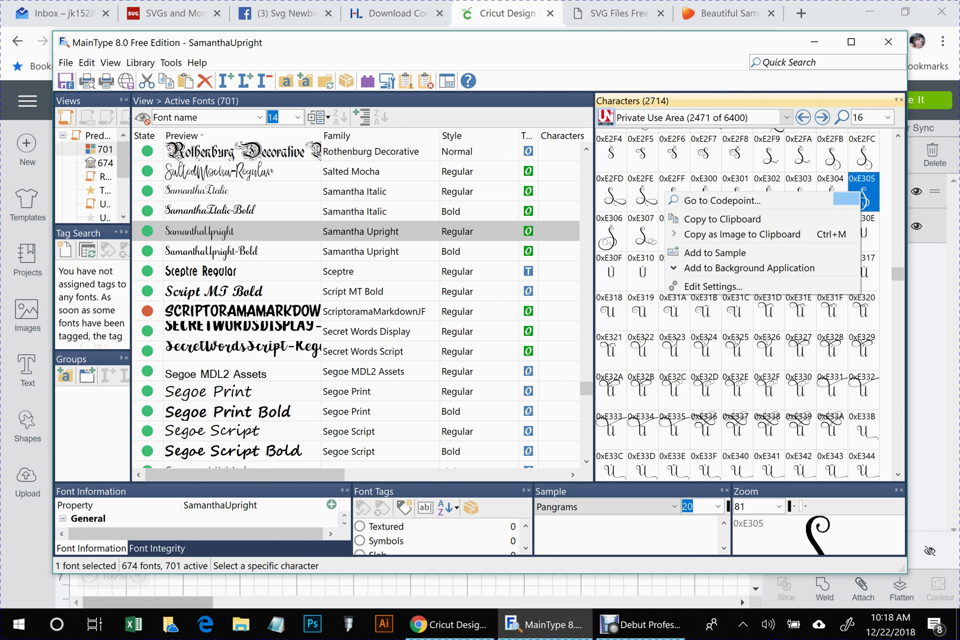
pyautogui.click(723, 219)
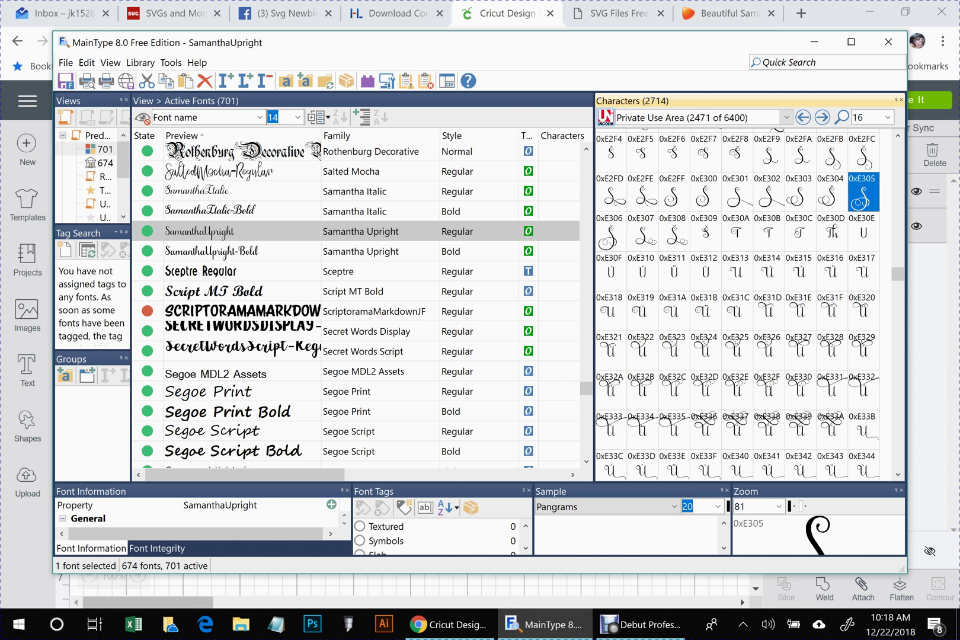
# - Switch back to Cricut Design Space and replace the initial S of "Samantha" in the text box with the copied swash glyph
pyautogui.hotkey('alt', 'Tab')
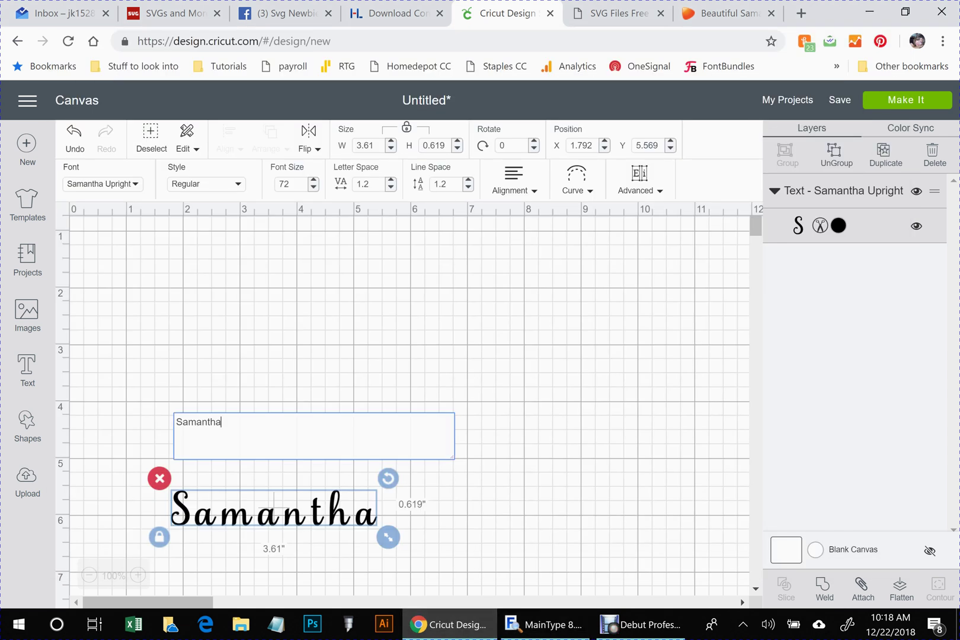
pyautogui.doubleClick(181, 422)
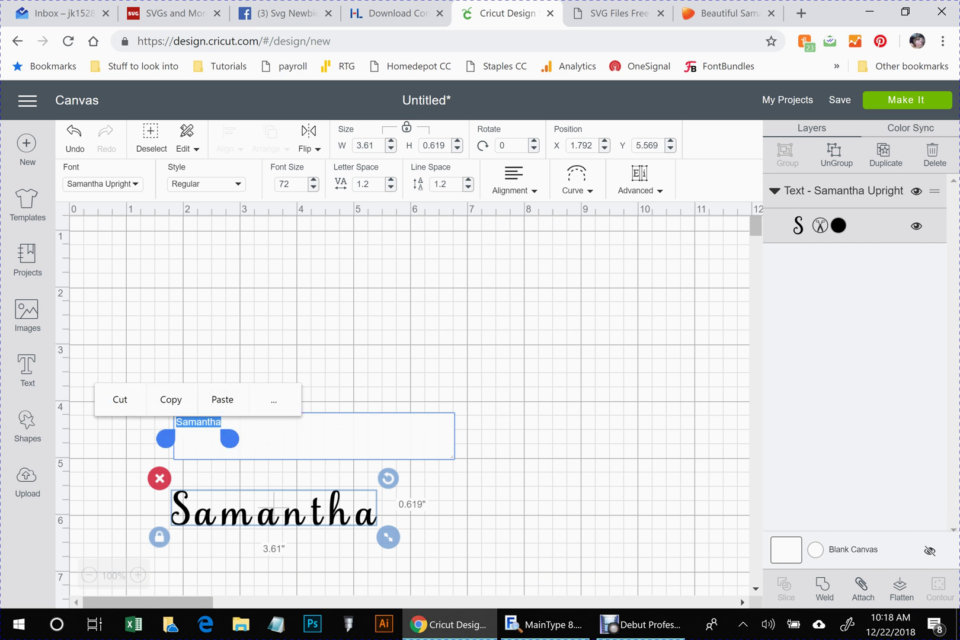
pyautogui.click(187, 422)
pyautogui.click(182, 423)
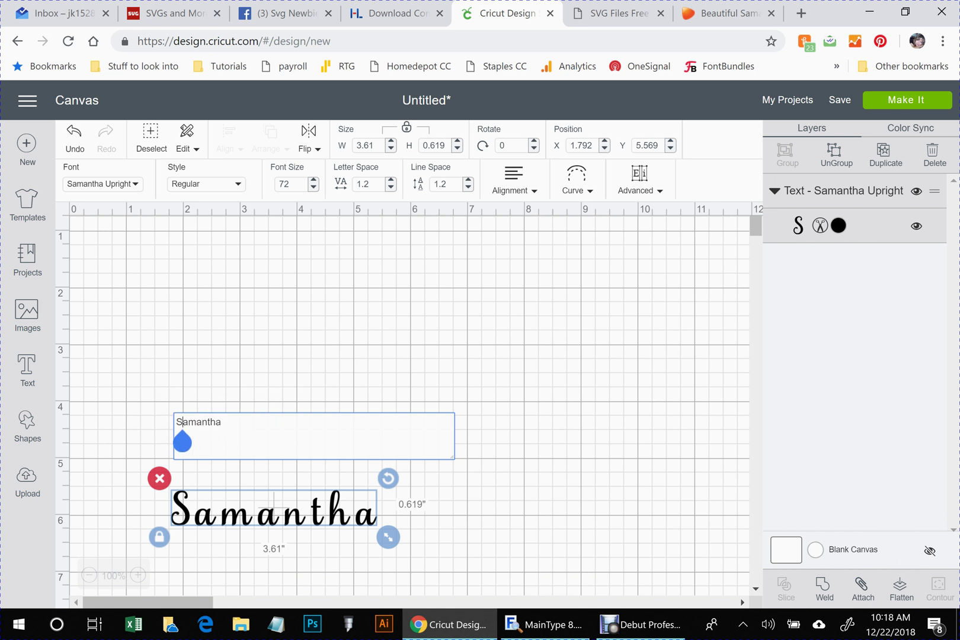
pyautogui.press('BackSpace')
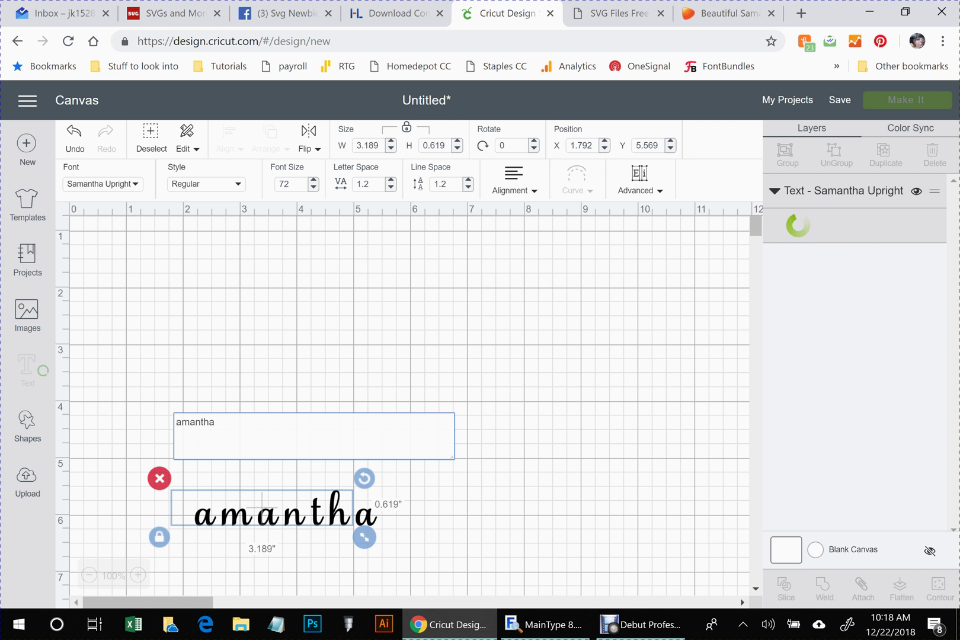
pyautogui.hotkey('ctrl', 'v')
pyautogui.click(222, 422)
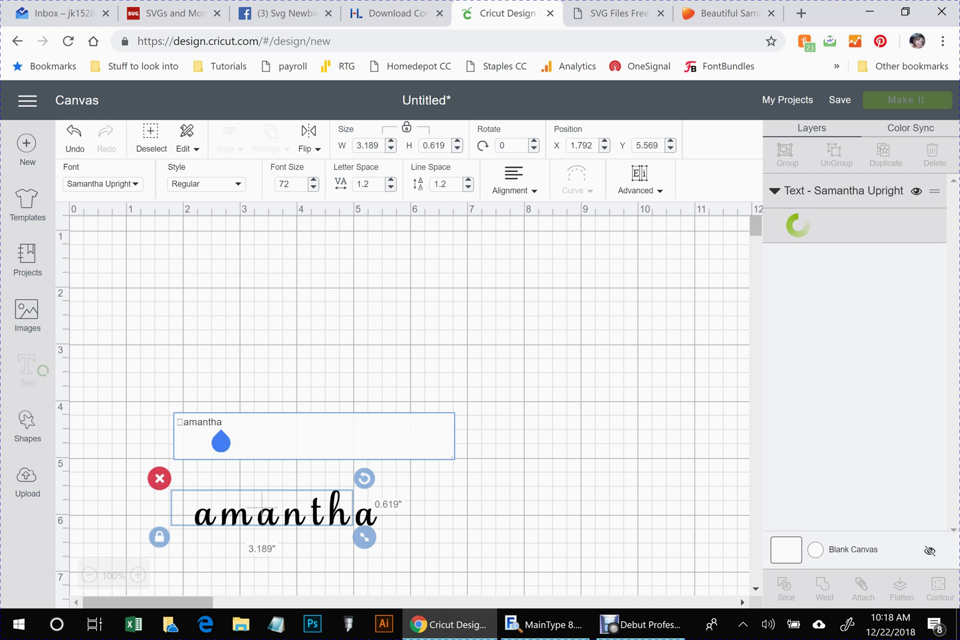
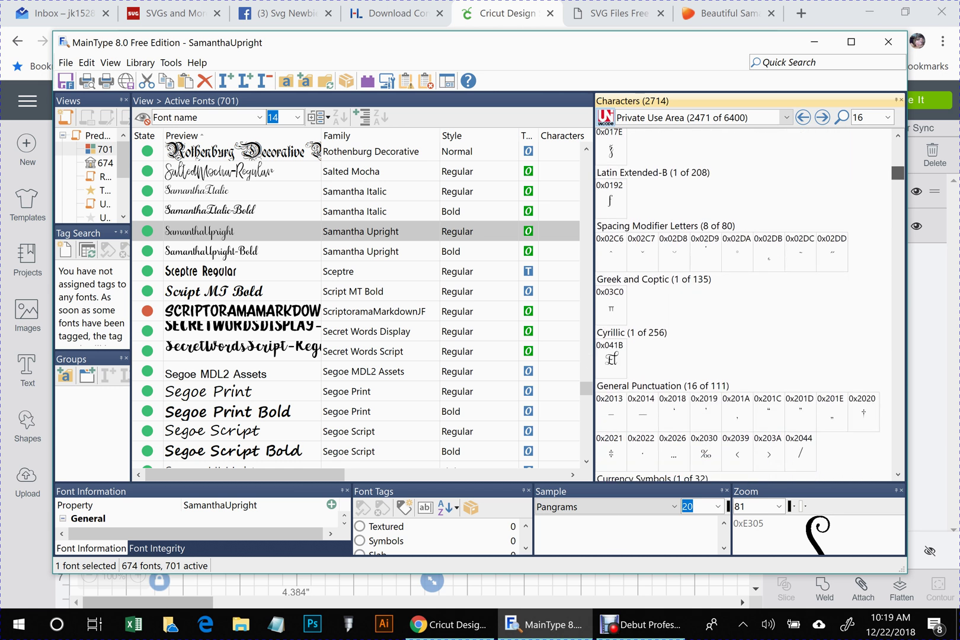
# - Browse Samantha Upright's Private Use Area characters for alternate versions of the lowercase letter a
pyautogui.scroll(-1, 747, 302)
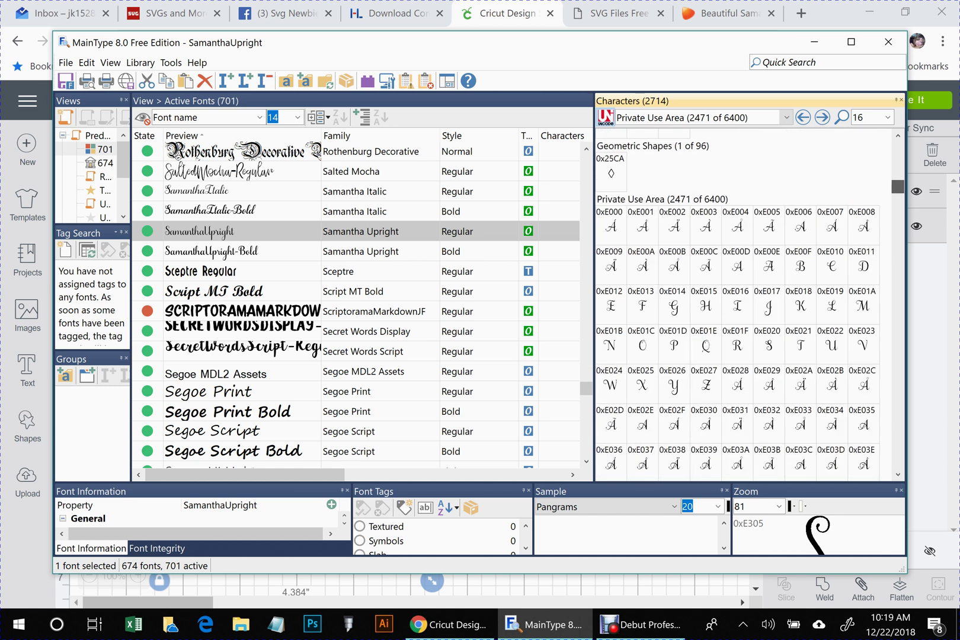
pyautogui.scroll(-1, 747, 303)
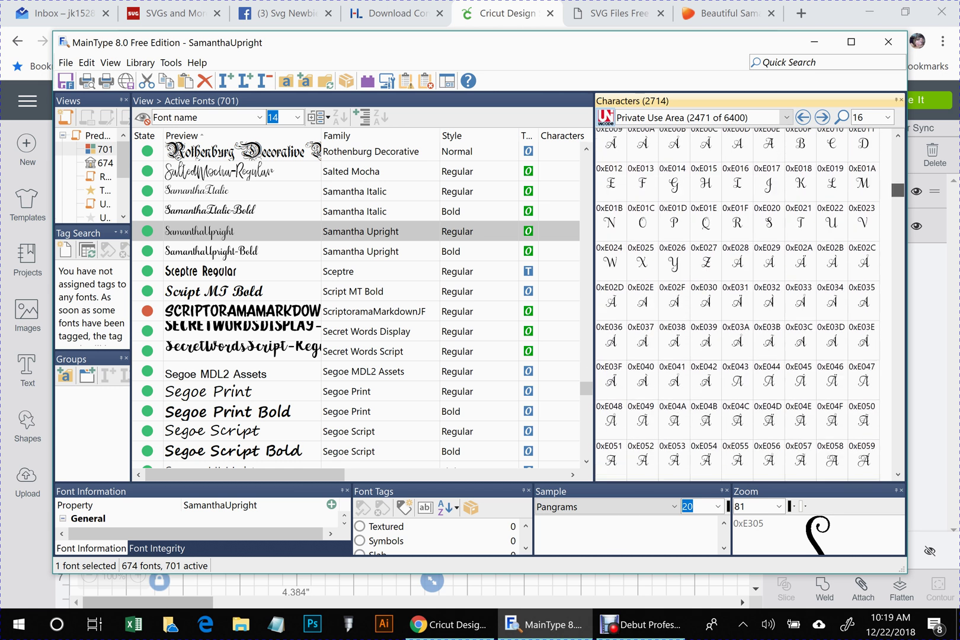
pyautogui.scroll(-3, 747, 302)
pyautogui.scroll(-4, 747, 302)
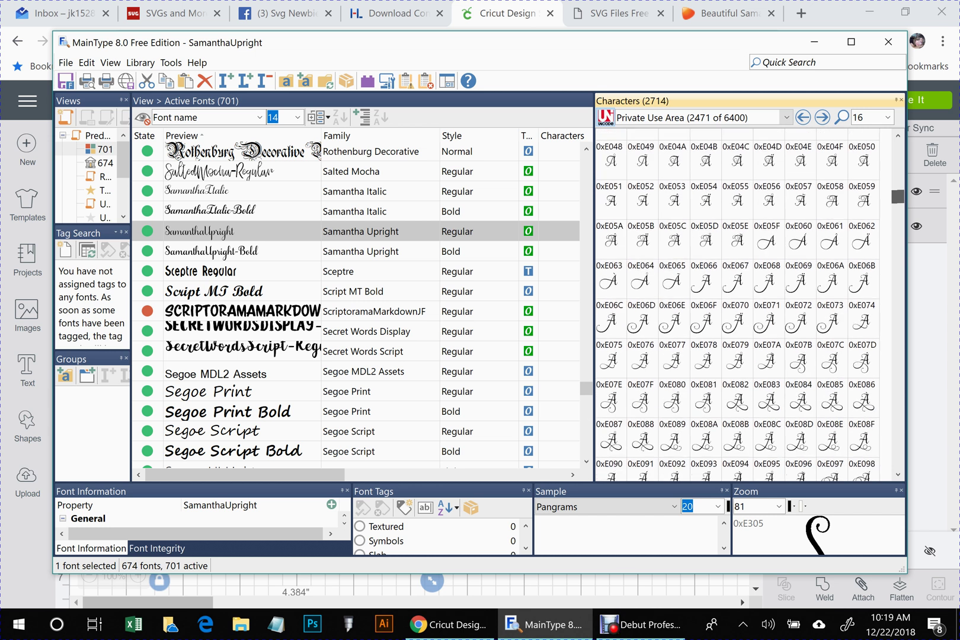
pyautogui.scroll(-2, 747, 302)
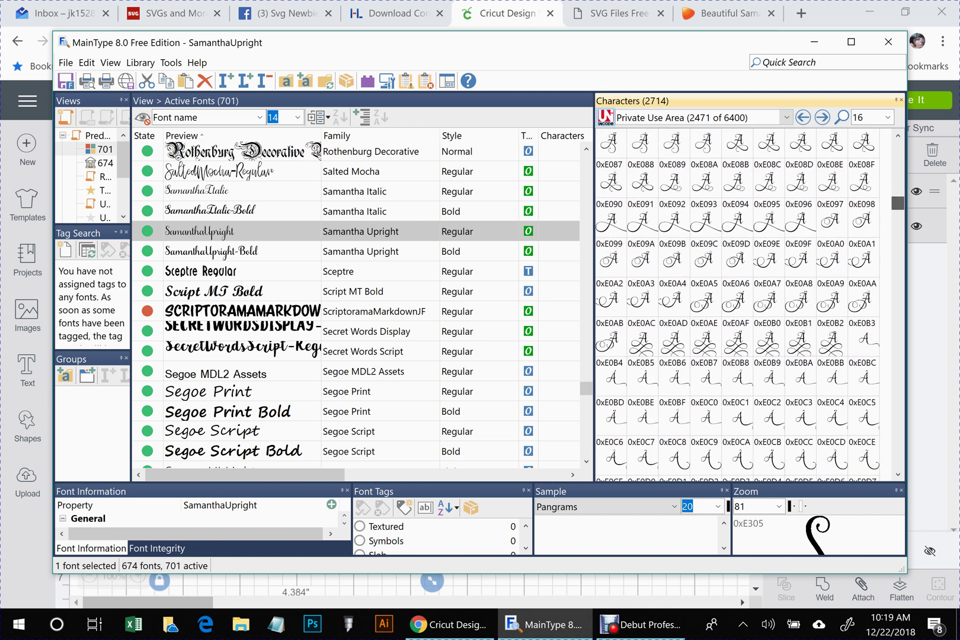
pyautogui.scroll(-1, 747, 303)
pyautogui.scroll(-2, 747, 302)
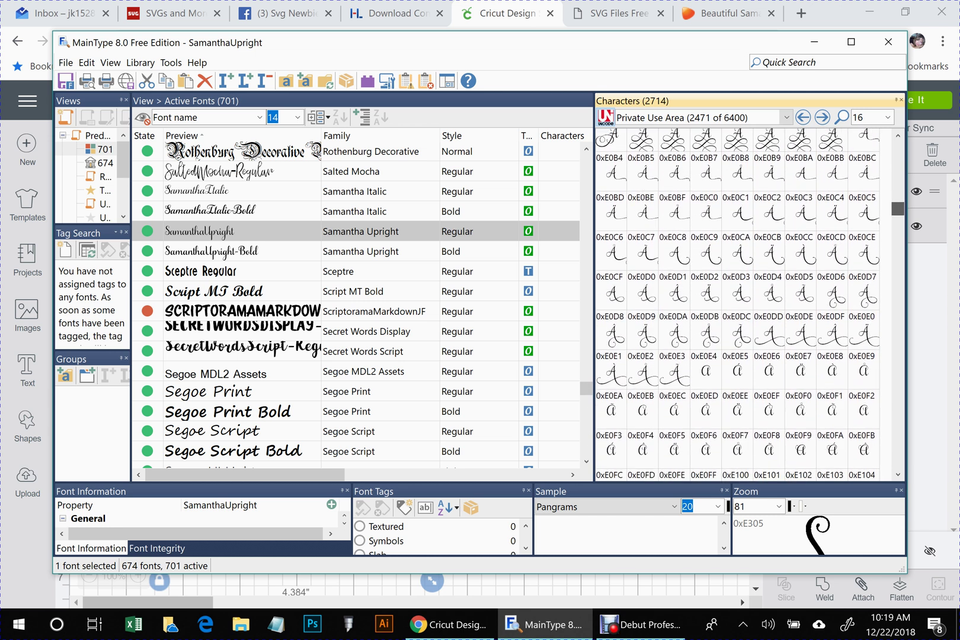
pyautogui.scroll(-1, 747, 303)
pyautogui.scroll(-1, 747, 302)
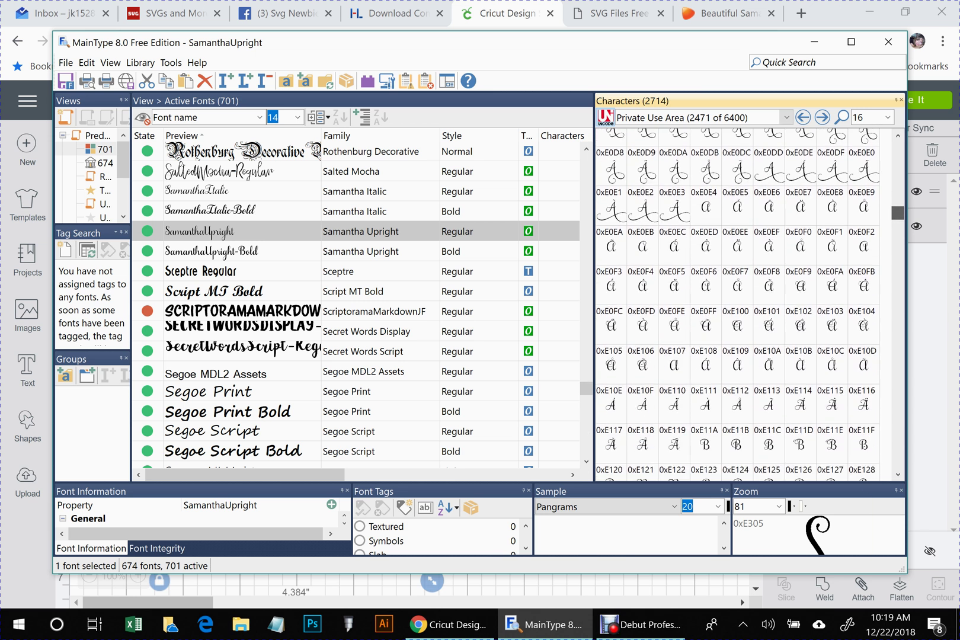
pyautogui.scroll(-1, 747, 302)
pyautogui.scroll(-6, 746, 302)
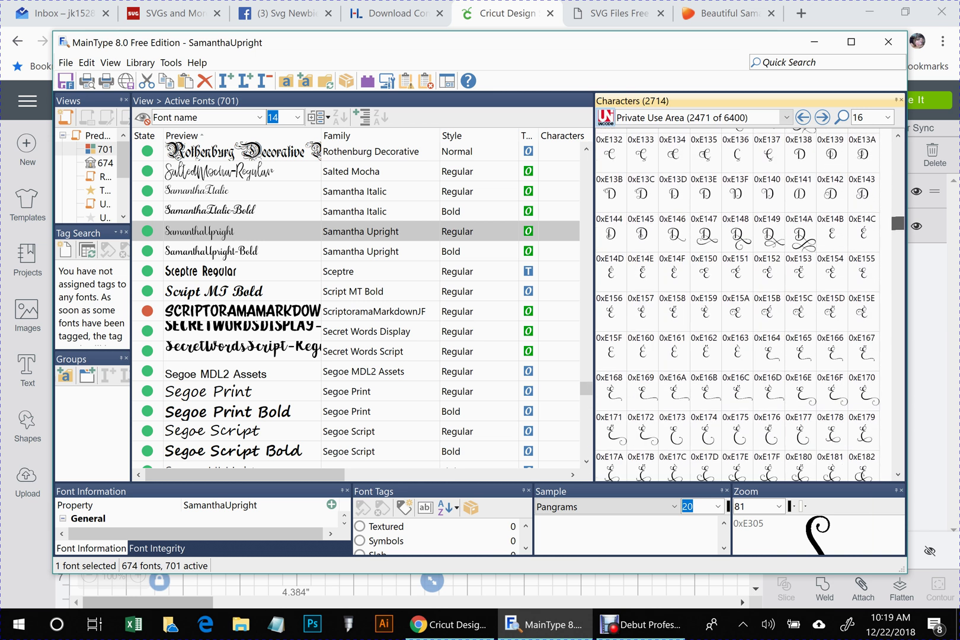
pyautogui.scroll(-2, 747, 303)
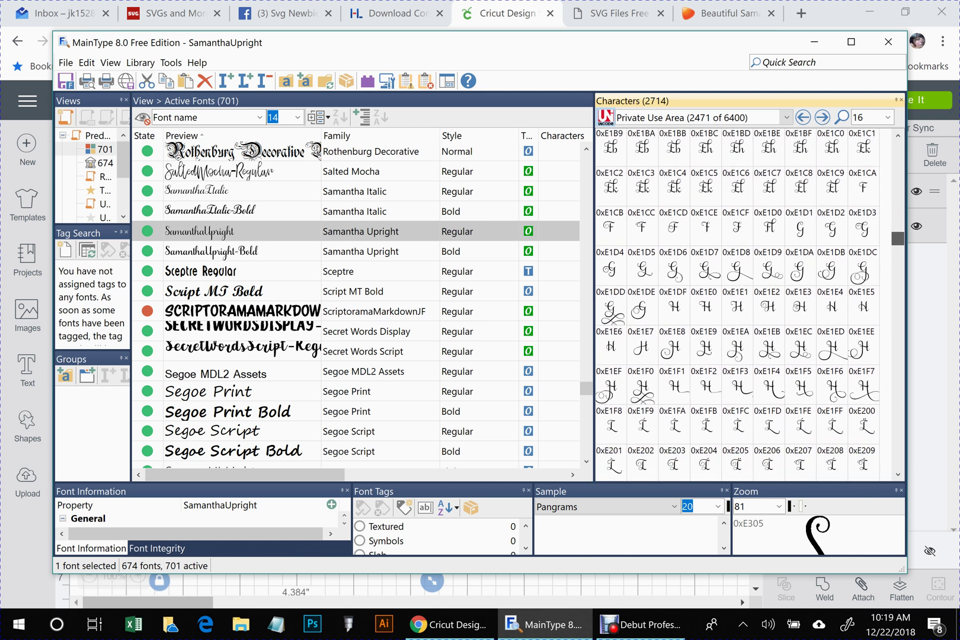
pyautogui.scroll(-3, 747, 302)
pyautogui.scroll(-9, 746, 302)
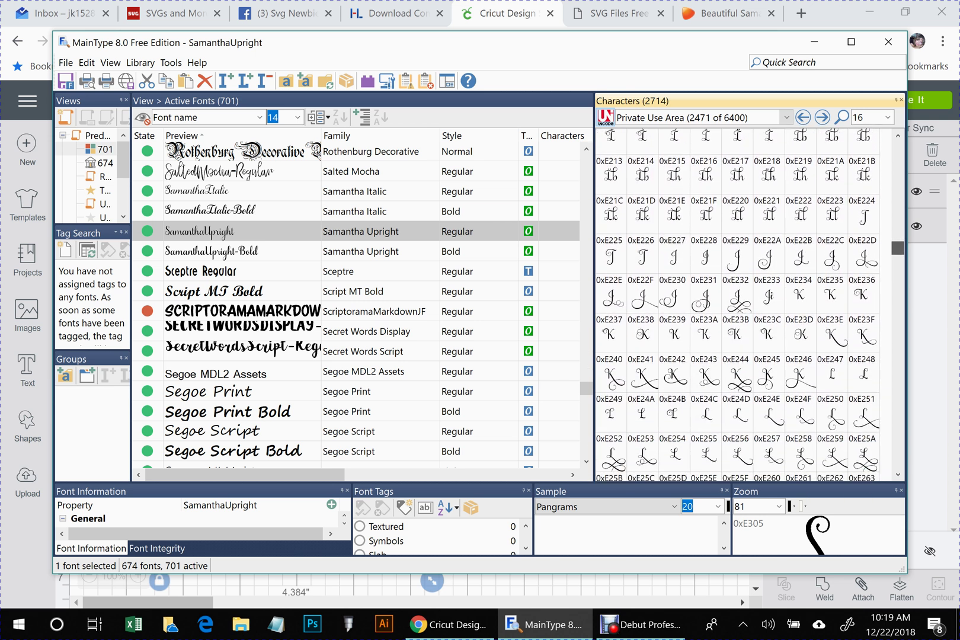
pyautogui.scroll(-3, 747, 302)
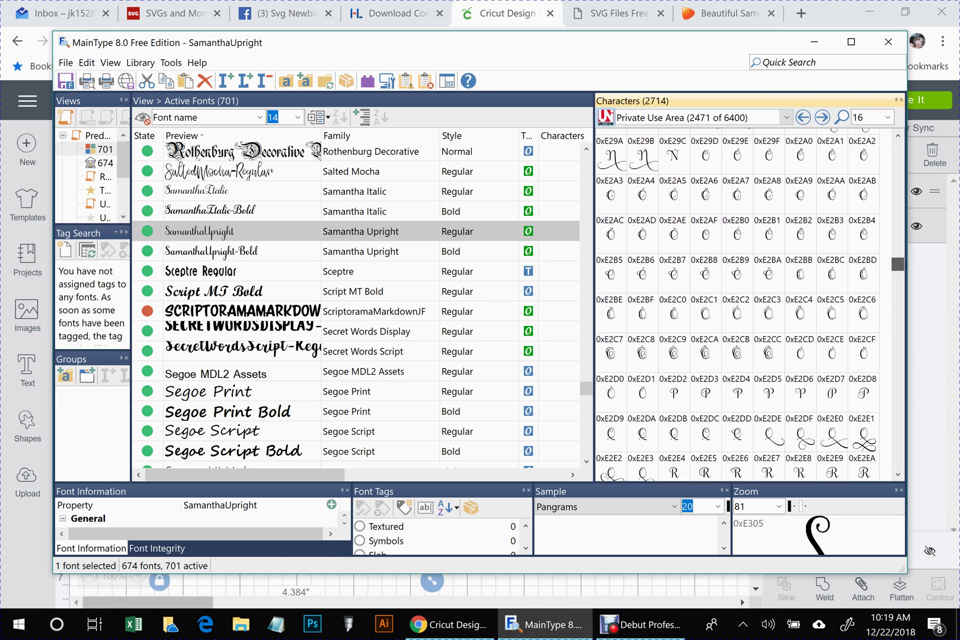
pyautogui.scroll(-6, 747, 303)
pyautogui.scroll(-15, 746, 303)
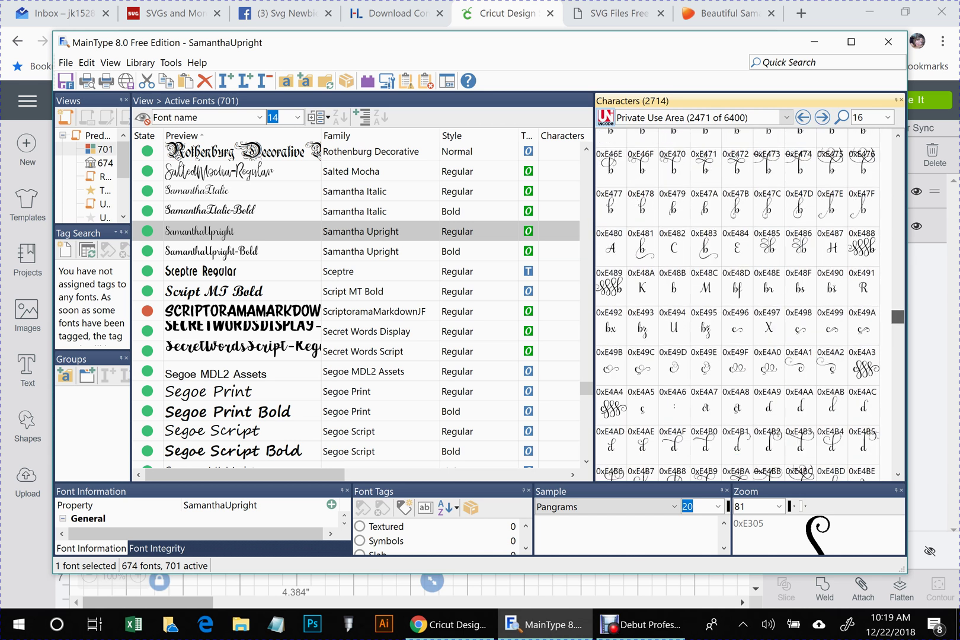
pyautogui.scroll(3, 738, 302)
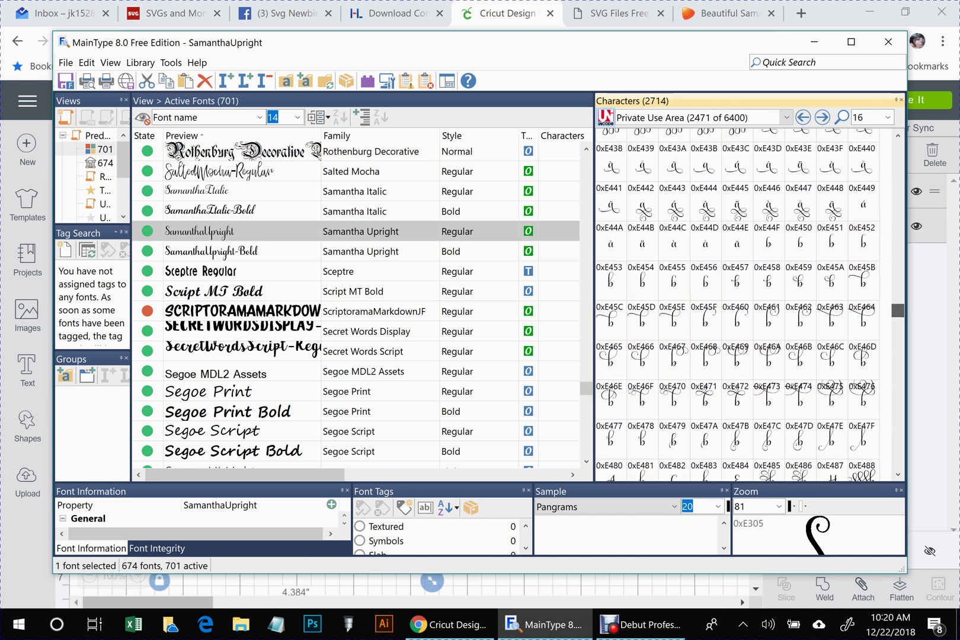
pyautogui.scroll(3, 738, 302)
pyautogui.scroll(1, 738, 303)
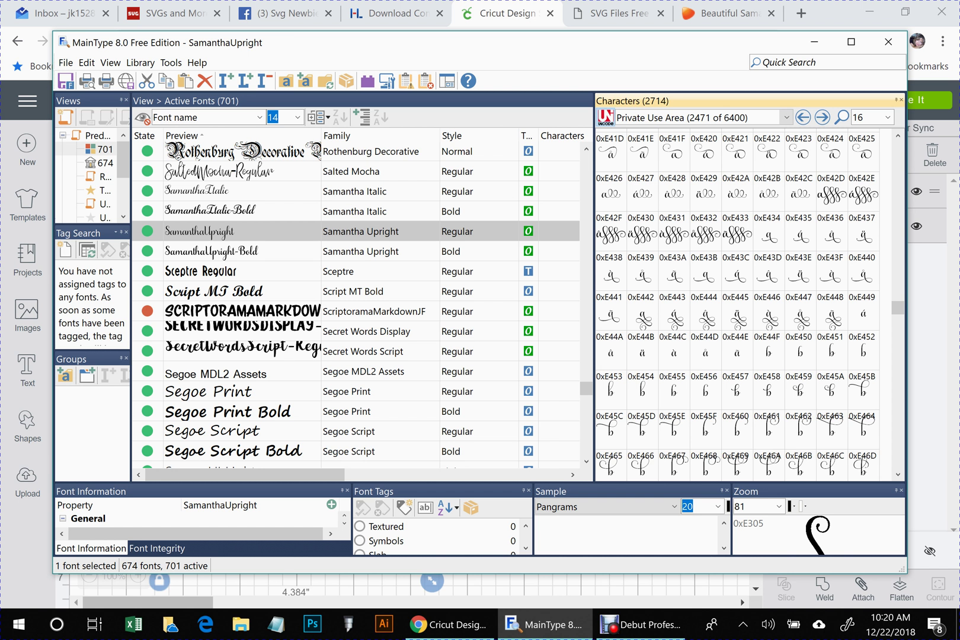
# - Copy the lowercase a glyph with the curled tail, 0xE3EE, to the clipboard
pyautogui.click(864, 151)
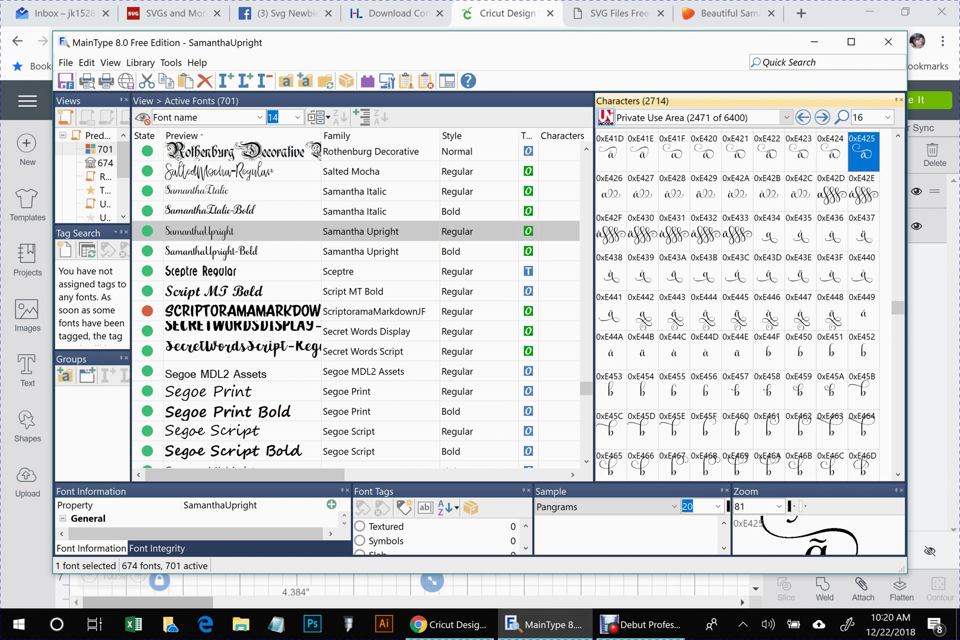
pyautogui.moveTo(897, 307); pyautogui.dragTo(898, 304)
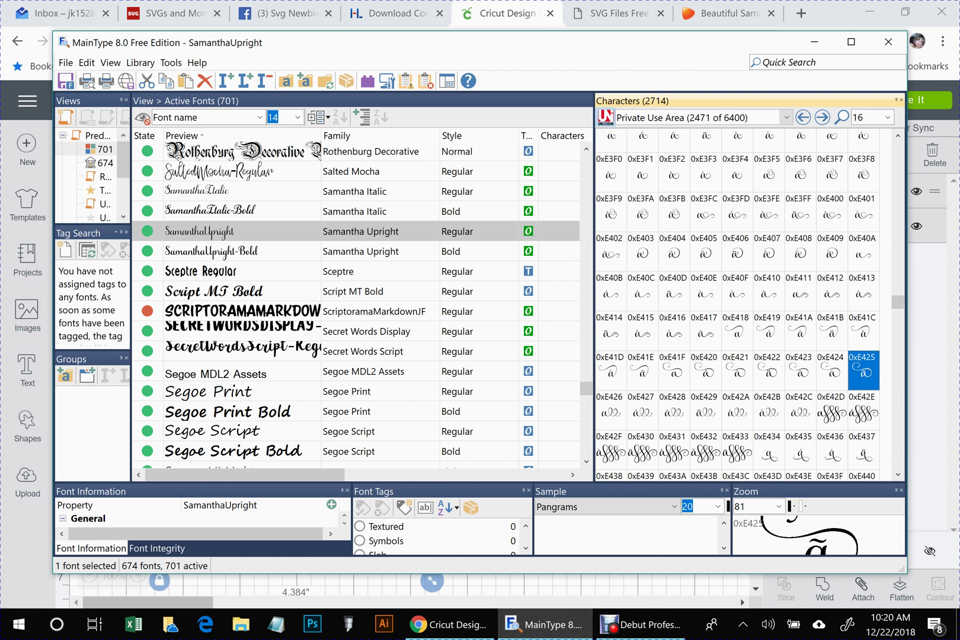
pyautogui.click(832, 138)
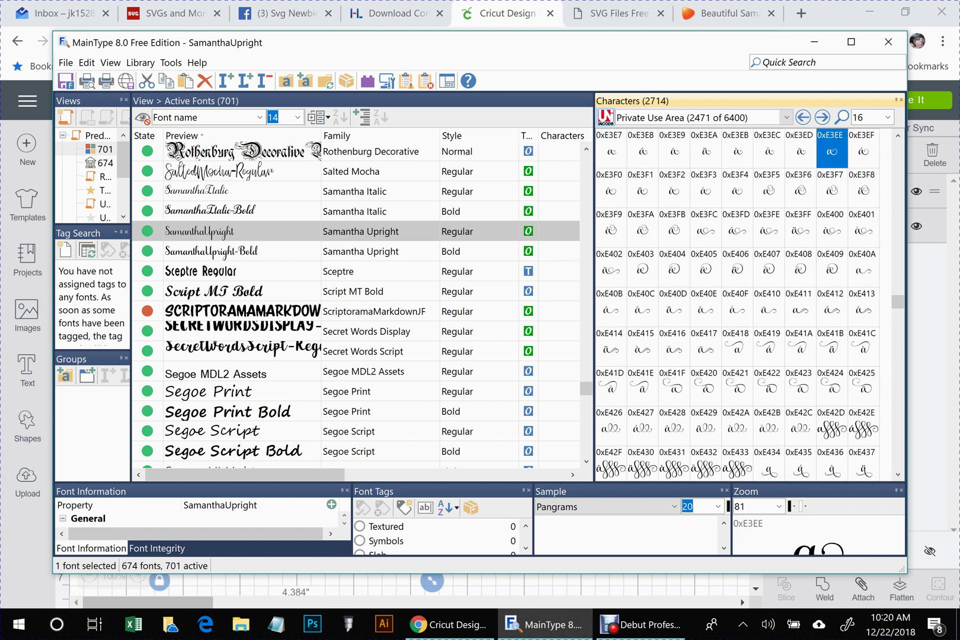
pyautogui.rightClick(832, 151)
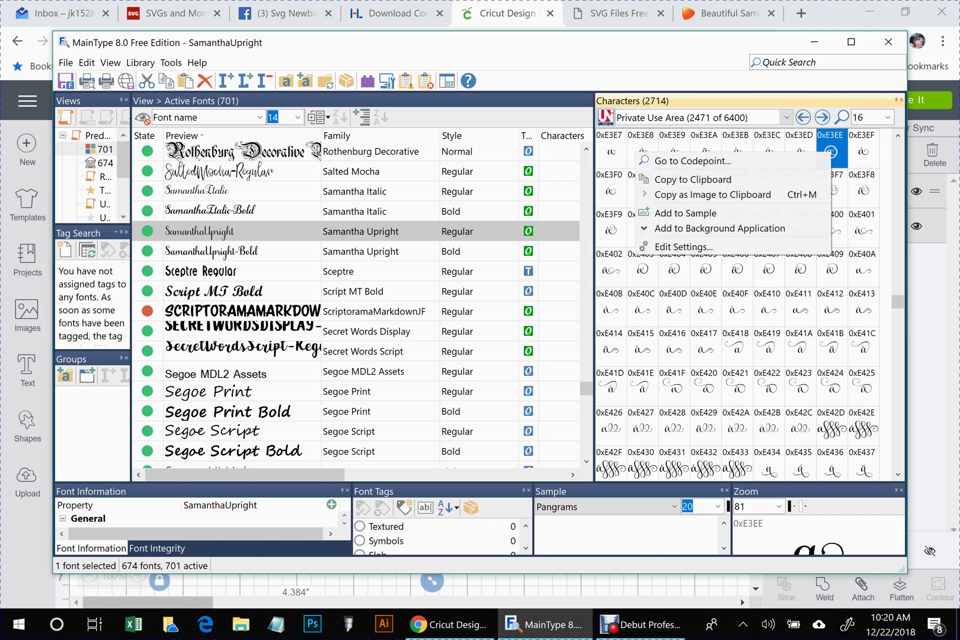
pyautogui.click(806, 180)
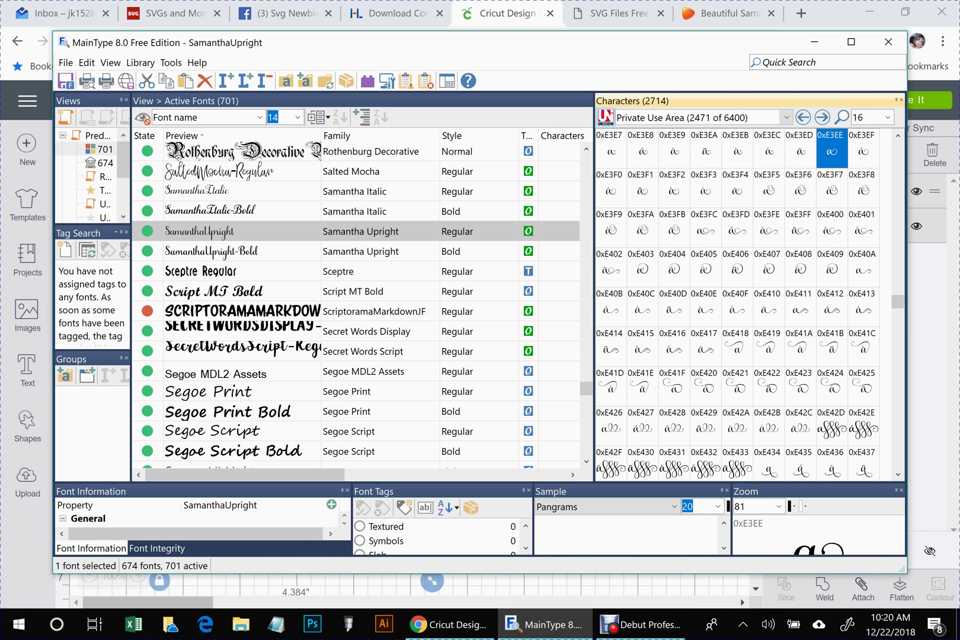
# - Switch to Cricut Design Space, replace the final a of "Samantha" with the copied glyph, and move the text up to about X 2.15, Y 2.14
pyautogui.hotkey('alt', 'Tab')
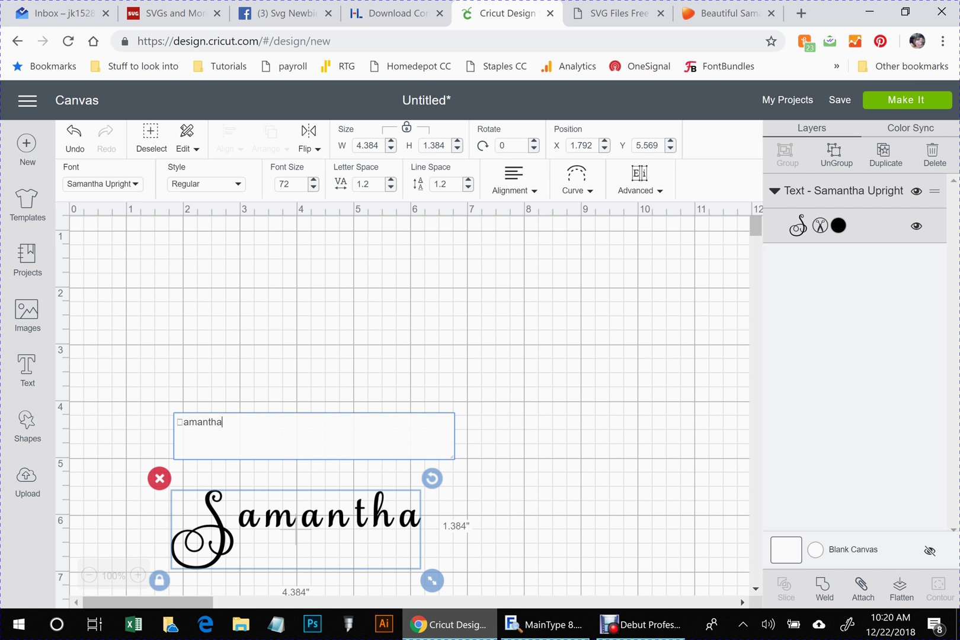
pyautogui.press('BackSpace')
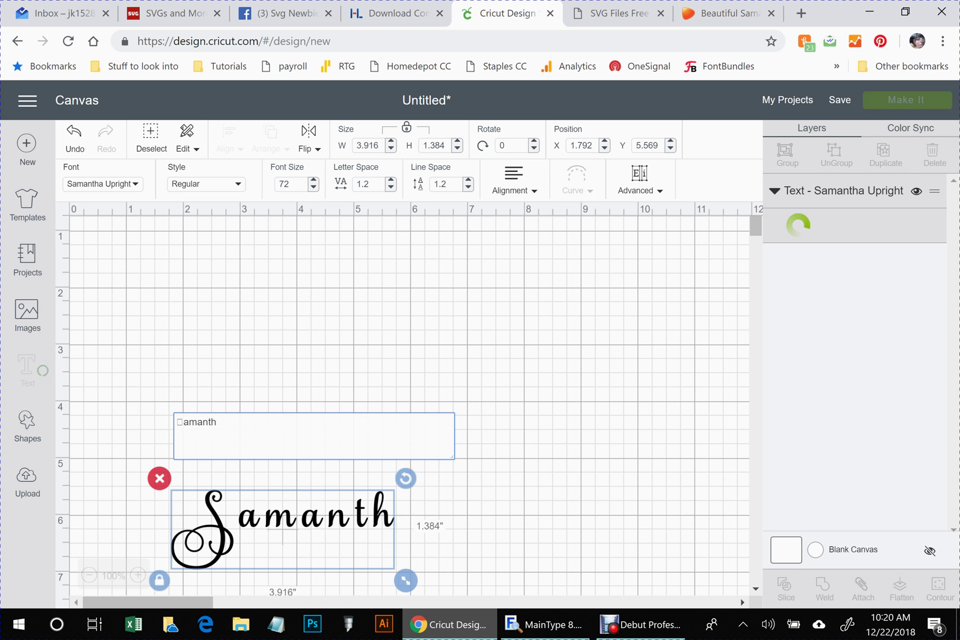
pyautogui.hotkey('ctrl', 'v')
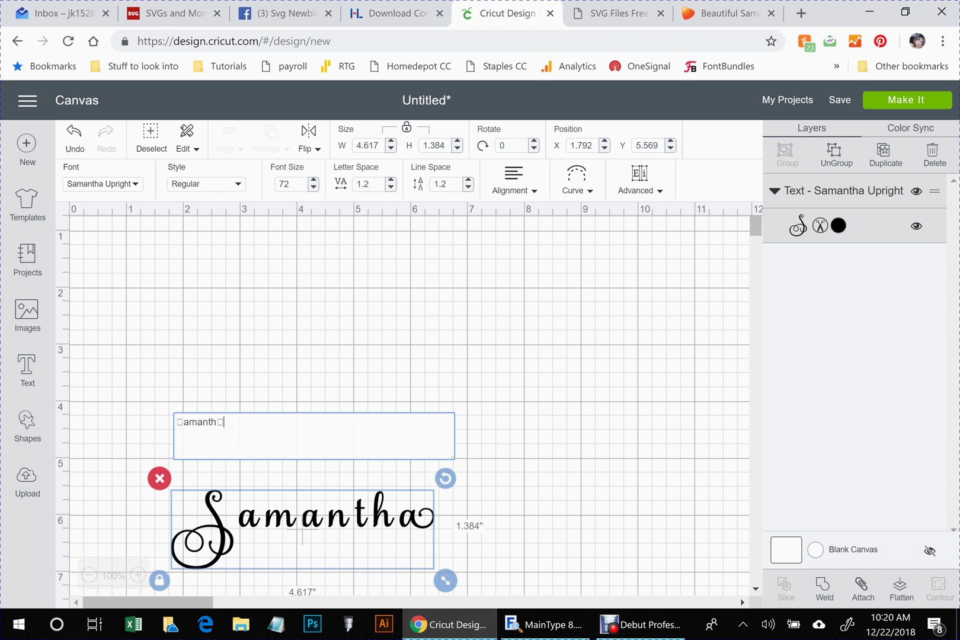
pyautogui.click(302, 530)
pyautogui.moveTo(303, 531); pyautogui.dragTo(323, 337)
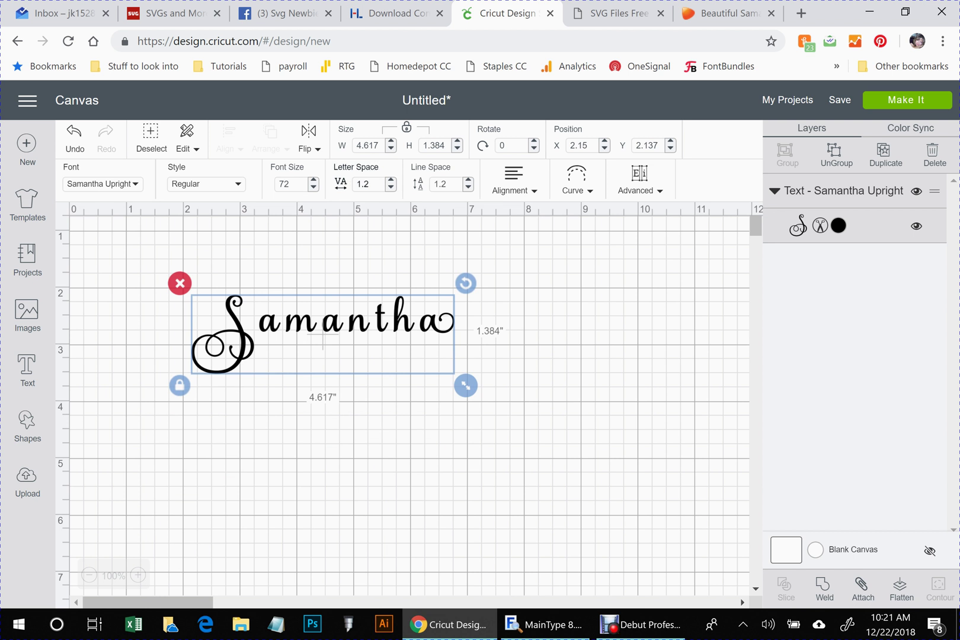
# - Reduce the letter space of the "Samantha" text to just below -0.2 so its letters connect, and weld the text into one shape
pyautogui.click(391, 188)
pyautogui.click(391, 189)
pyautogui.click(391, 189)
pyautogui.press('Down')
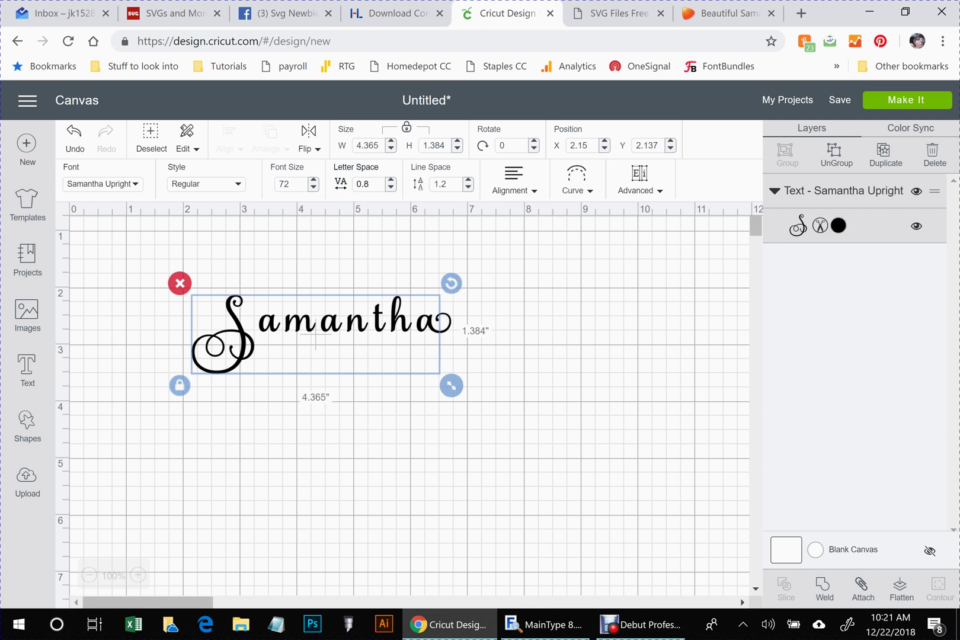
pyautogui.press('Down')
pyautogui.press('Down')
pyautogui.press('Down')
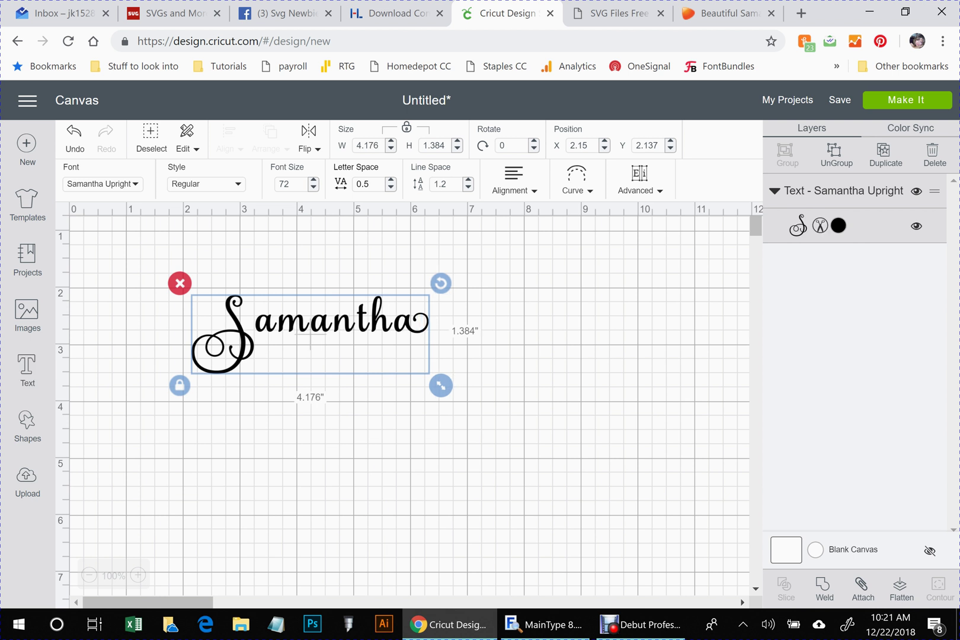
pyautogui.press('Down')
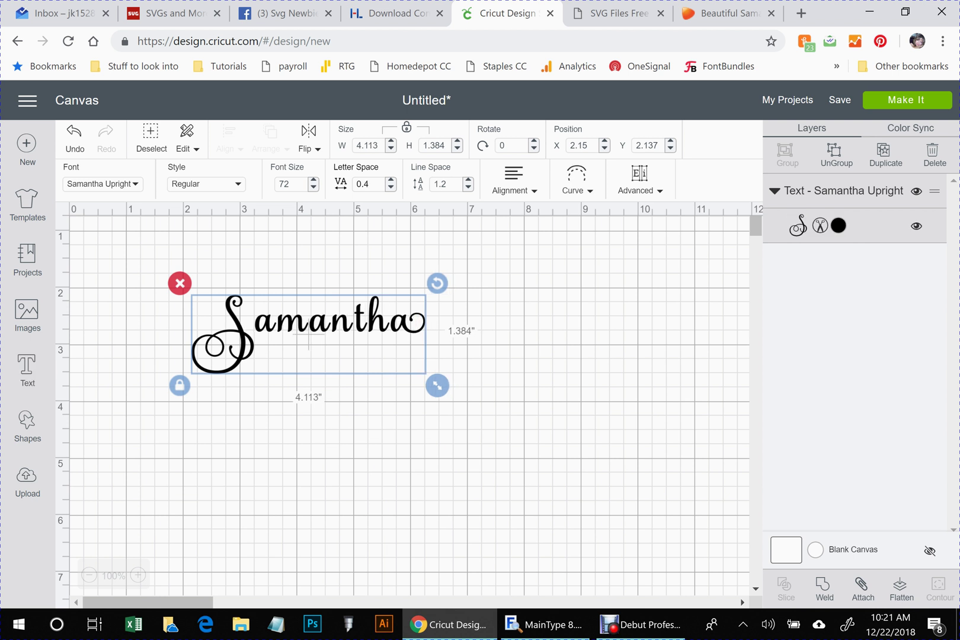
pyautogui.press('Down')
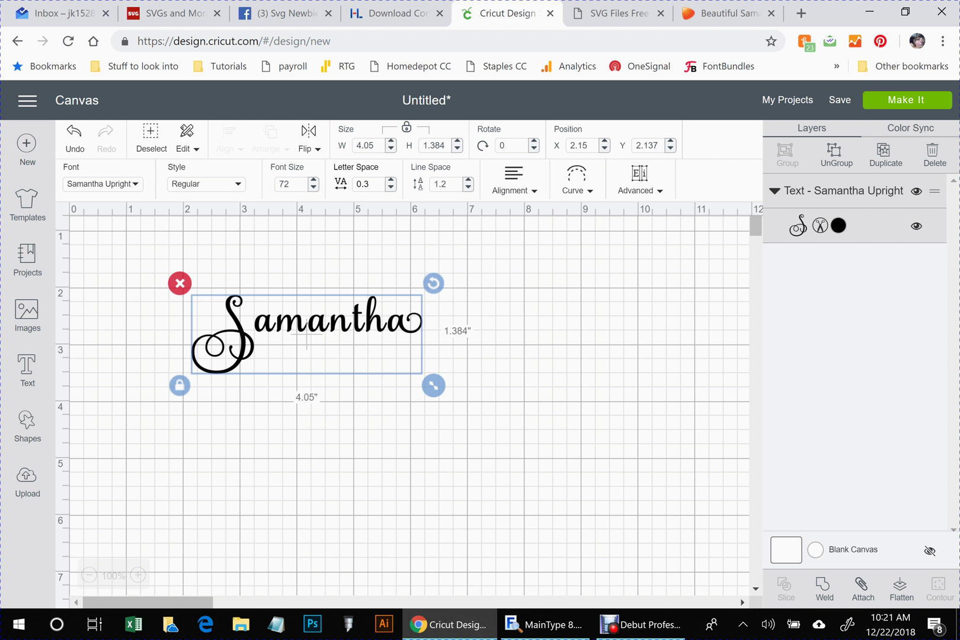
pyautogui.press('Down')
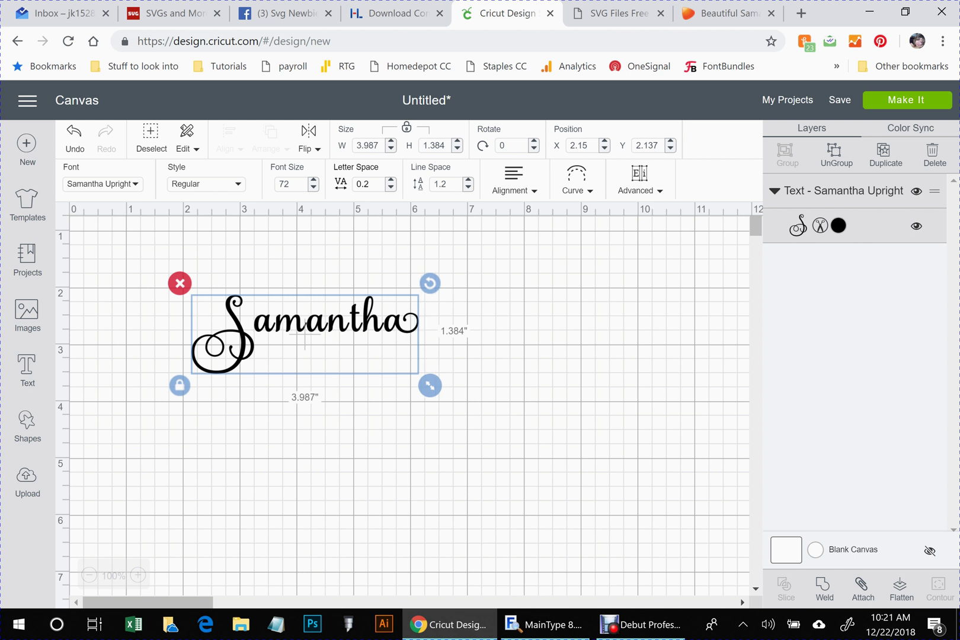
pyautogui.press('Down')
pyautogui.press('Down')
pyautogui.press('Down')
pyautogui.press('Down')
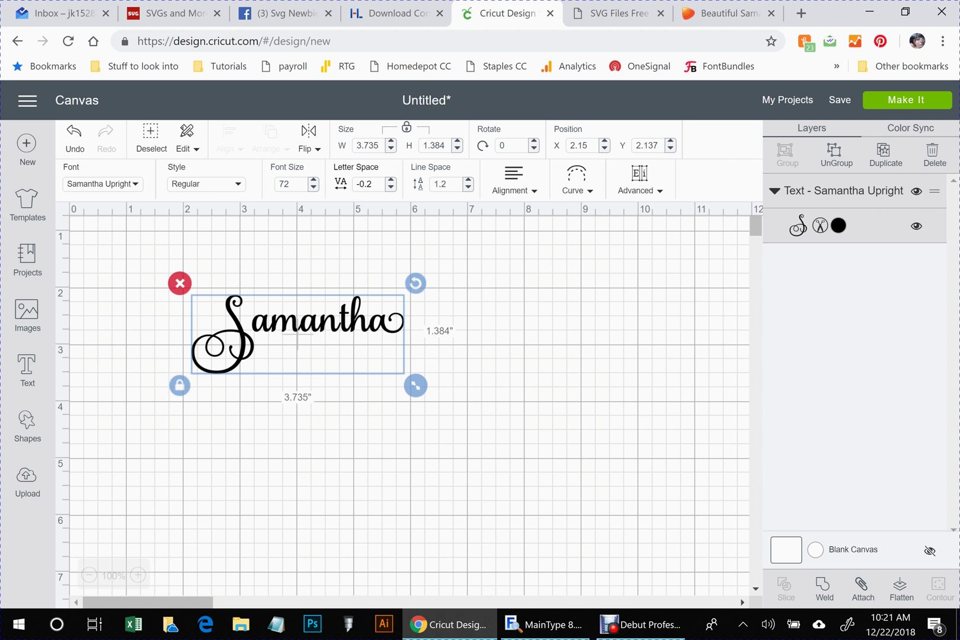
pyautogui.click(390, 189)
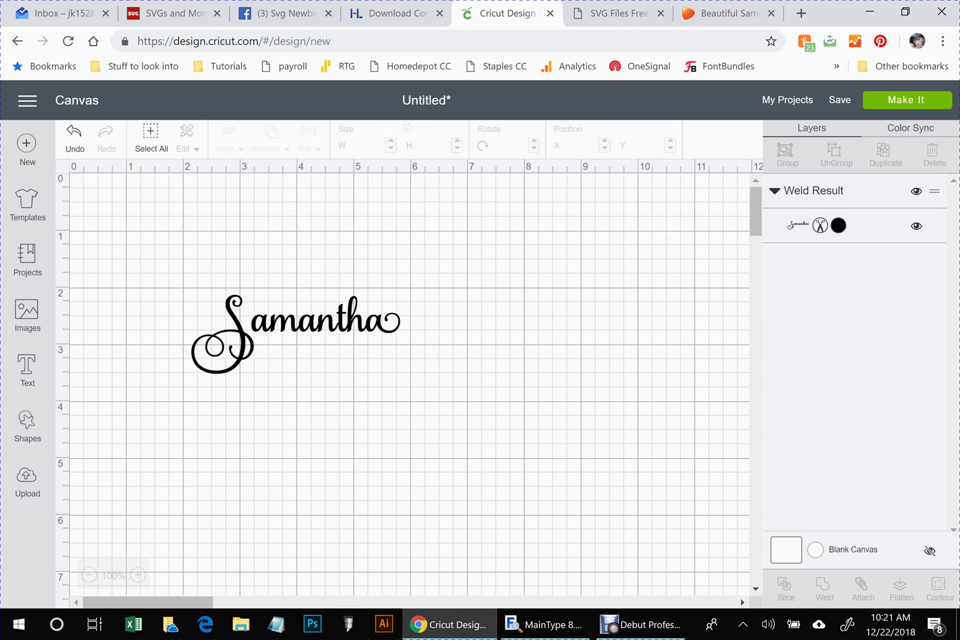
# - Move the welded "Samantha" shape slightly down and left to about X 1.95, Y 2.34
pyautogui.click(138, 575)
pyautogui.click(138, 575)
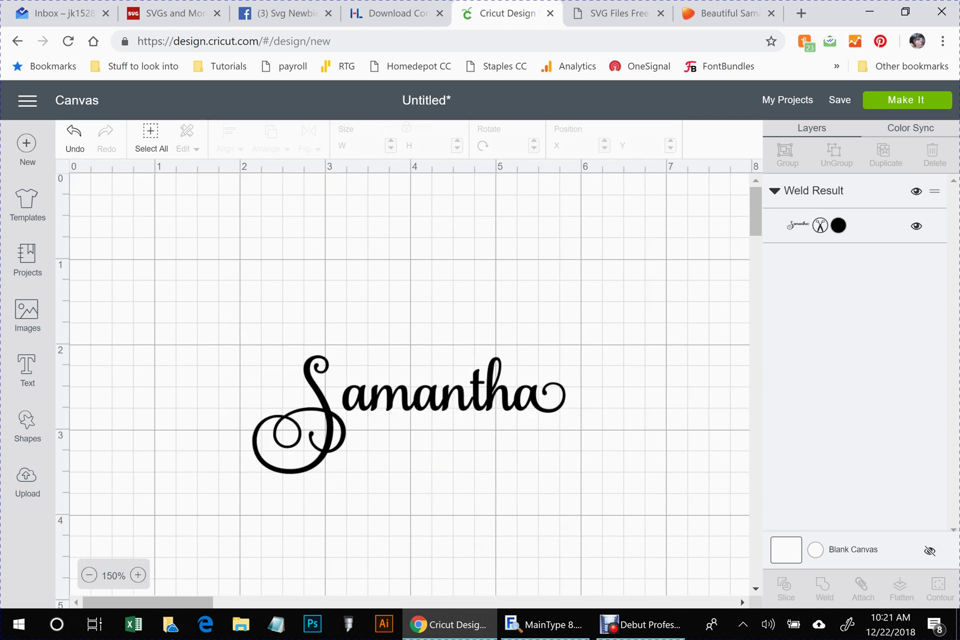
pyautogui.moveTo(410, 420); pyautogui.dragTo(392, 437)
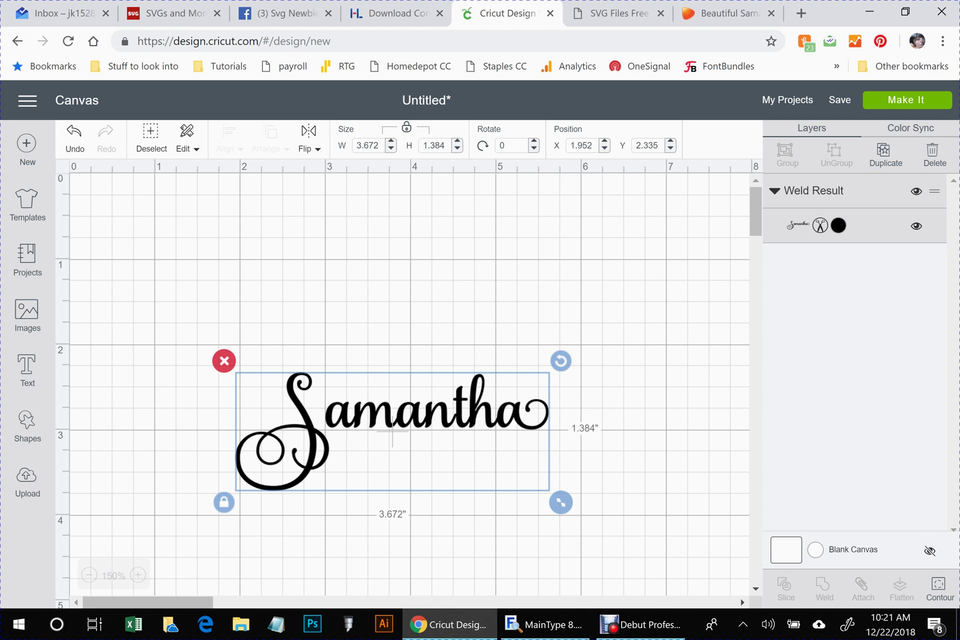
# - View the MainType download page in the browser and return to the MainType window with the Samantha Upright glyphs
pyautogui.hotkey('ctrl', 'shift', 'Tab')
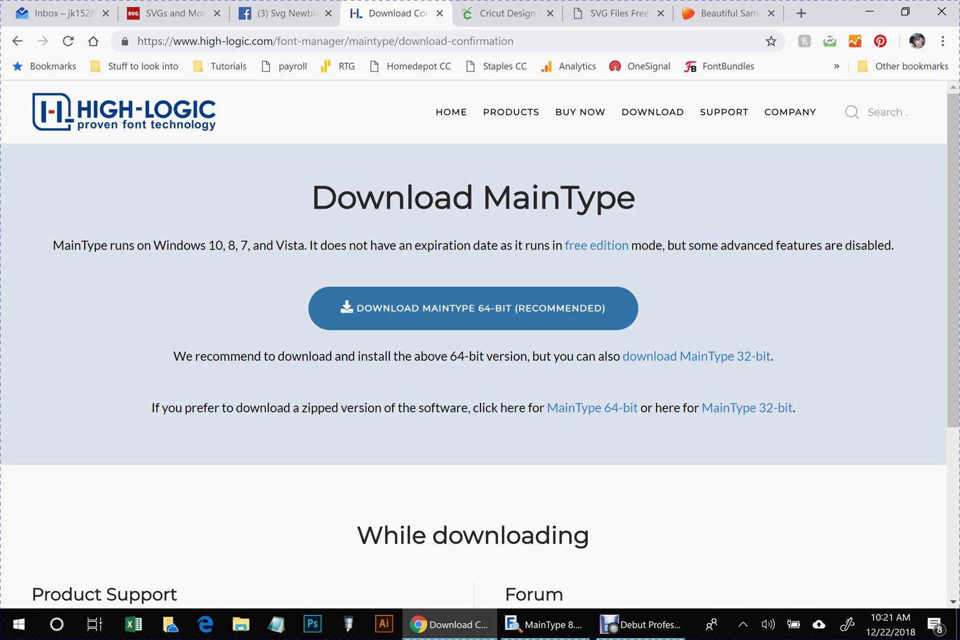
pyautogui.click(544, 625)
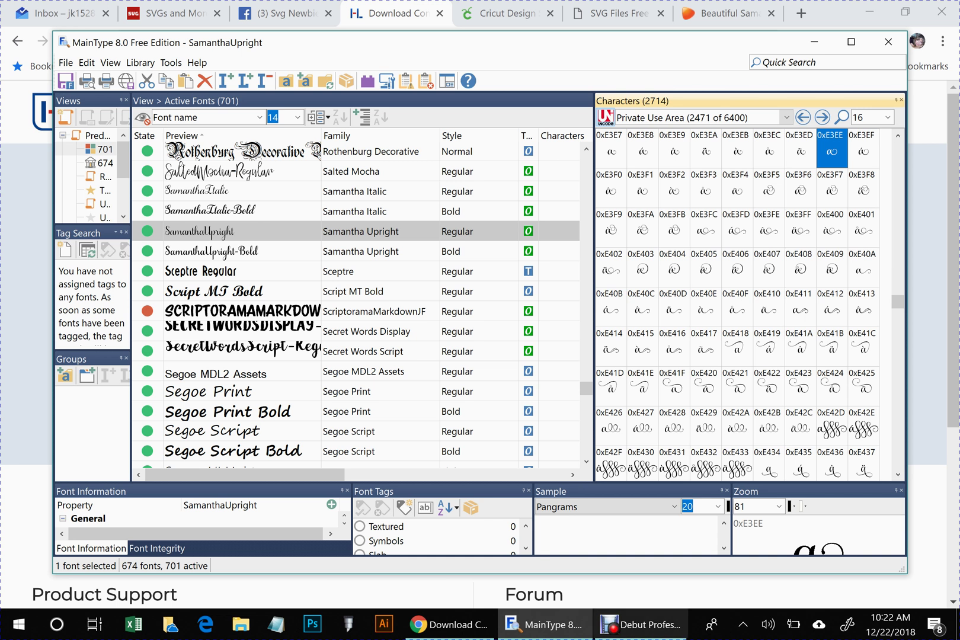
pyautogui.click(640, 624)
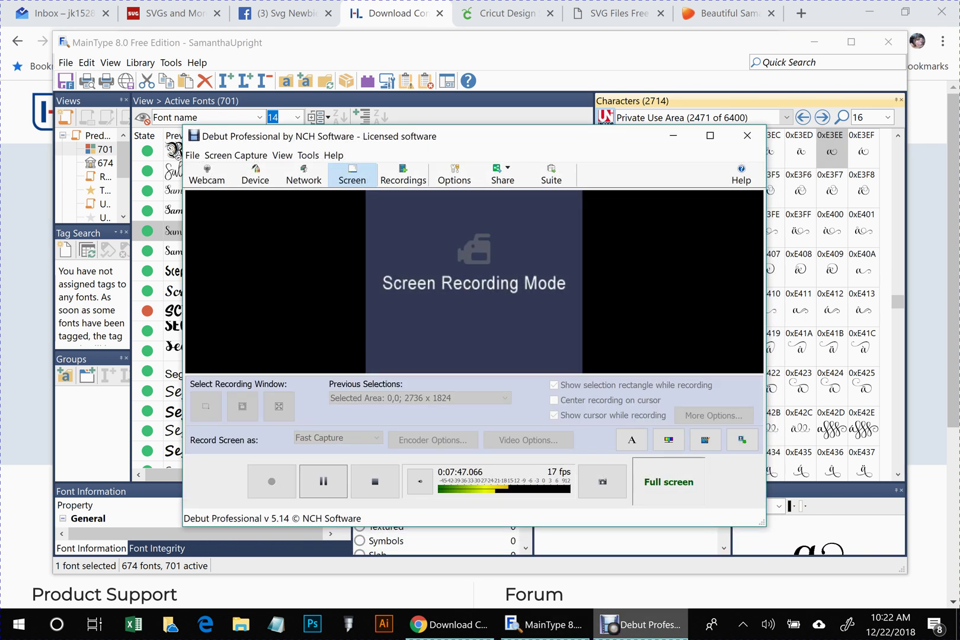